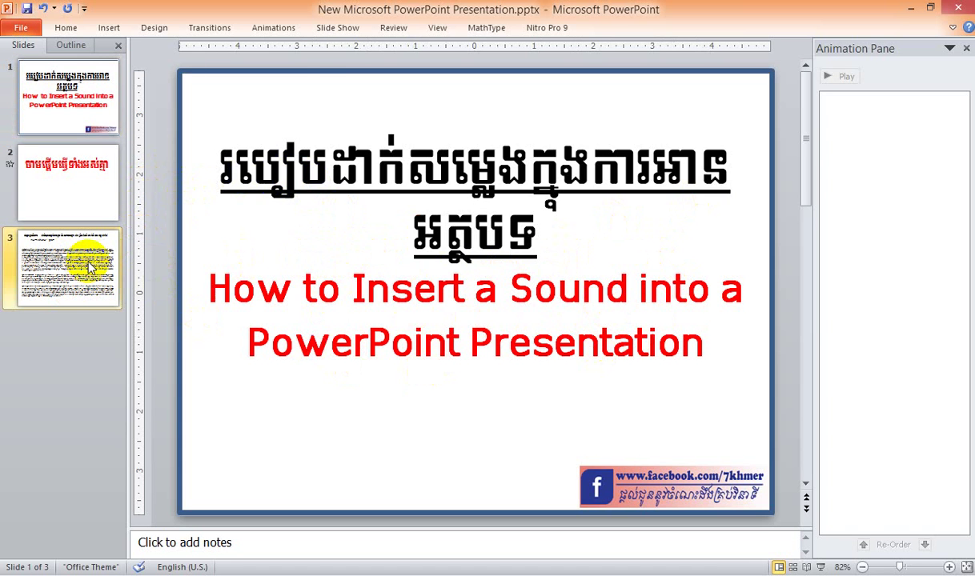
- Show slide 3, the page of Khmer article text, in the editing area
click(91, 267)
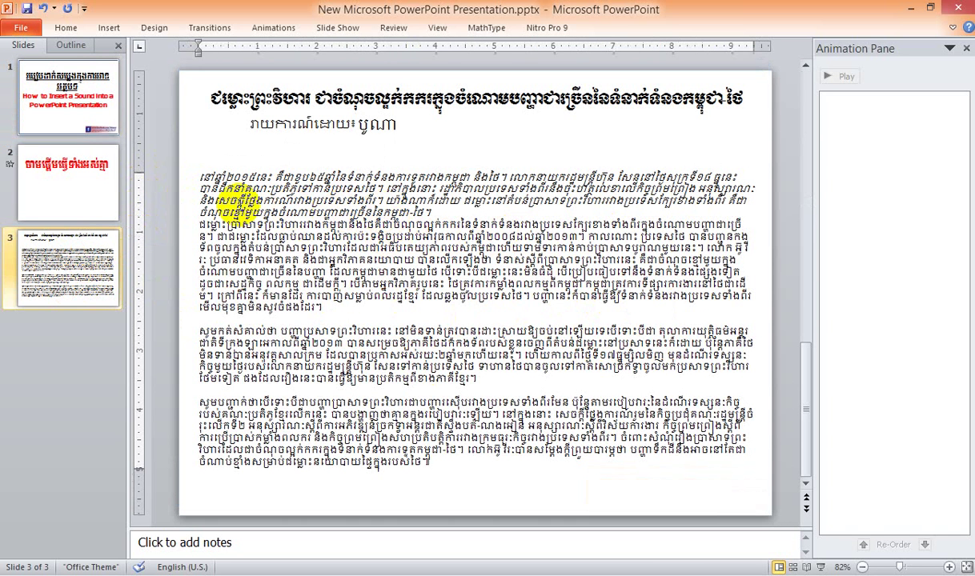
click(74, 240)
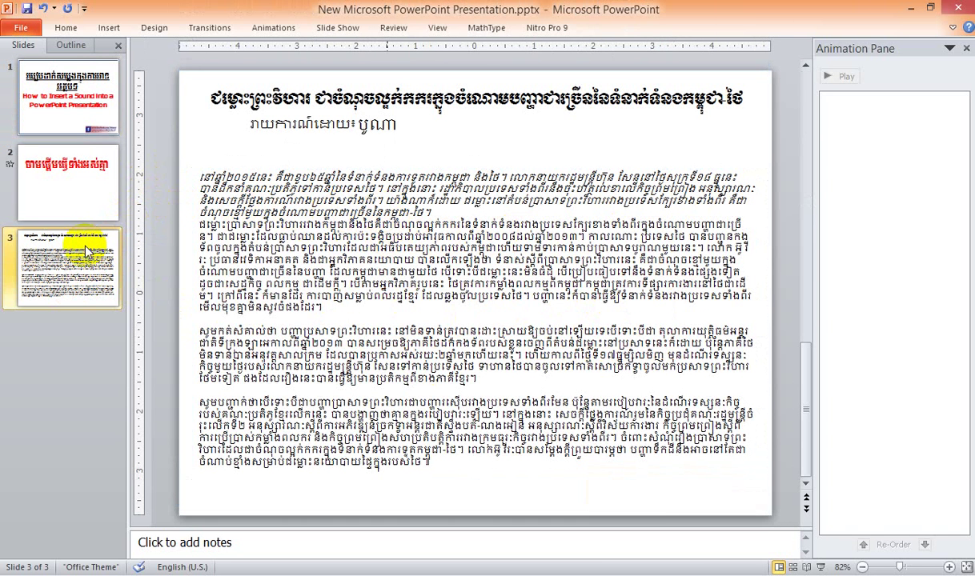
click(231, 102)
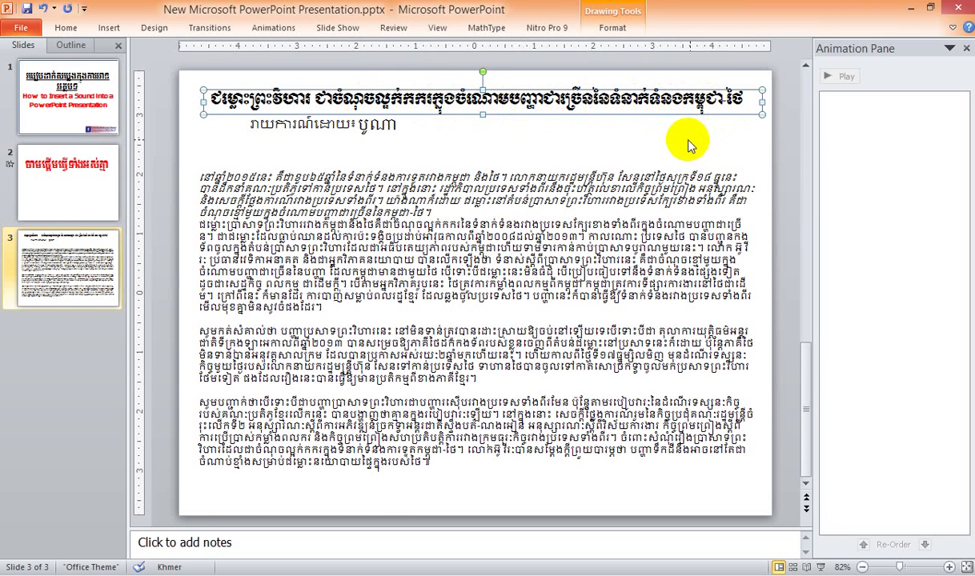
click(654, 133)
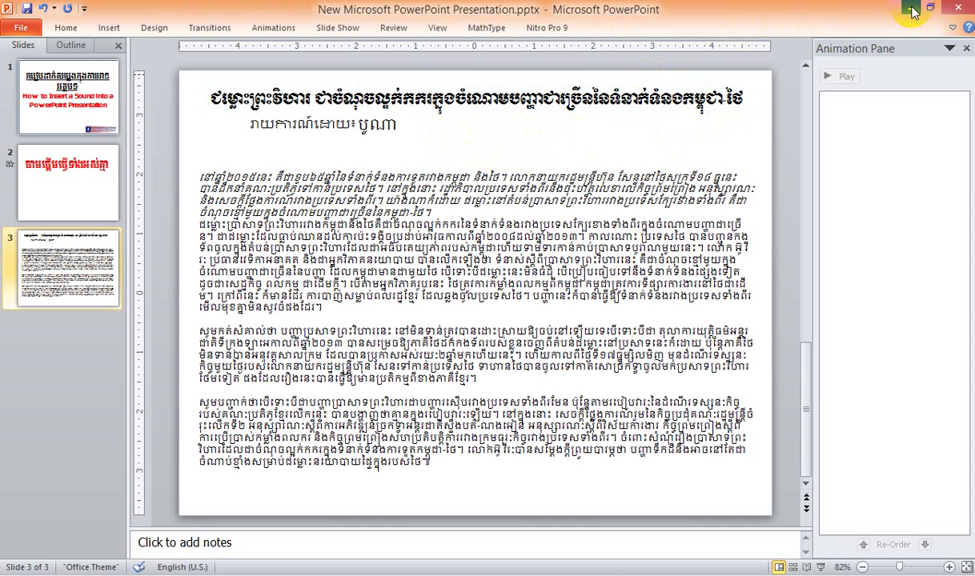
- Minimize PowerPoint and read through the RFI Khmer Preah Vihear article in Chrome
click(913, 11)
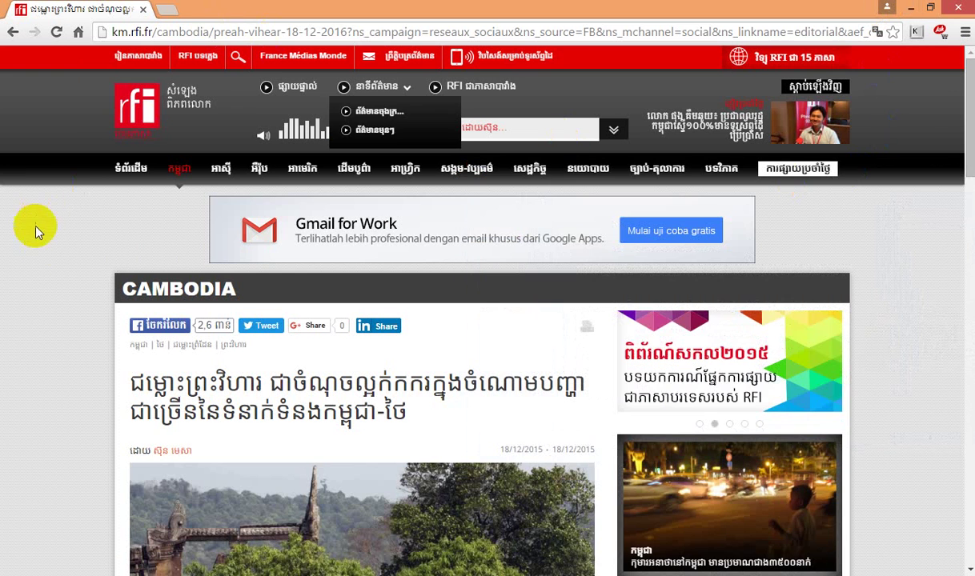
scroll(439, 309, down, 3)
scroll(437, 312, down, 3)
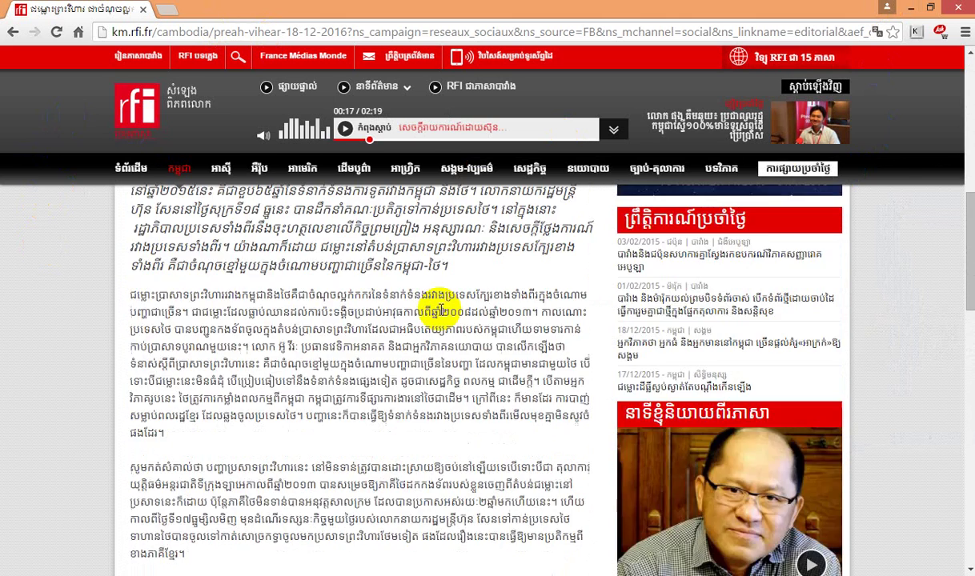
scroll(439, 320, down, 3)
scroll(438, 325, down, 1)
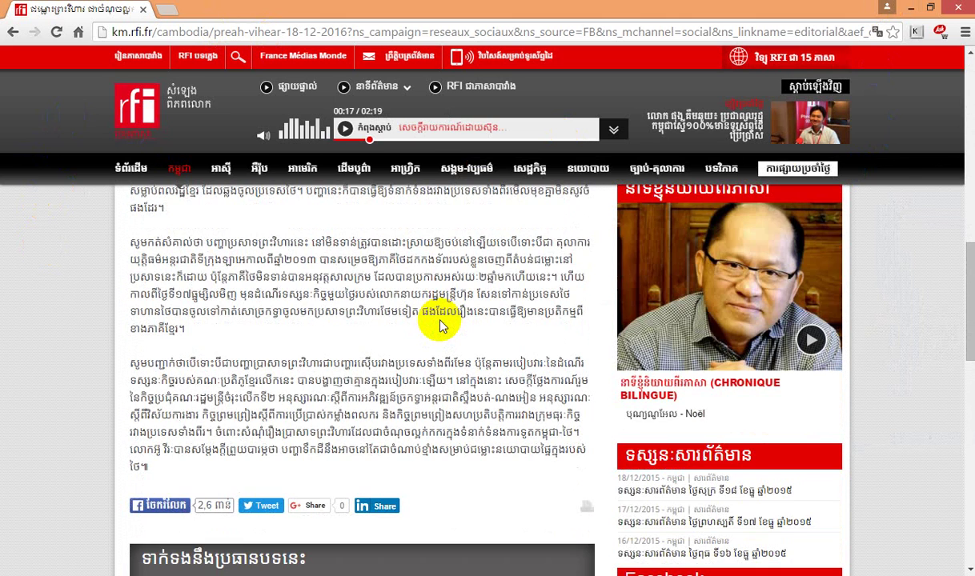
scroll(438, 325, up, 3)
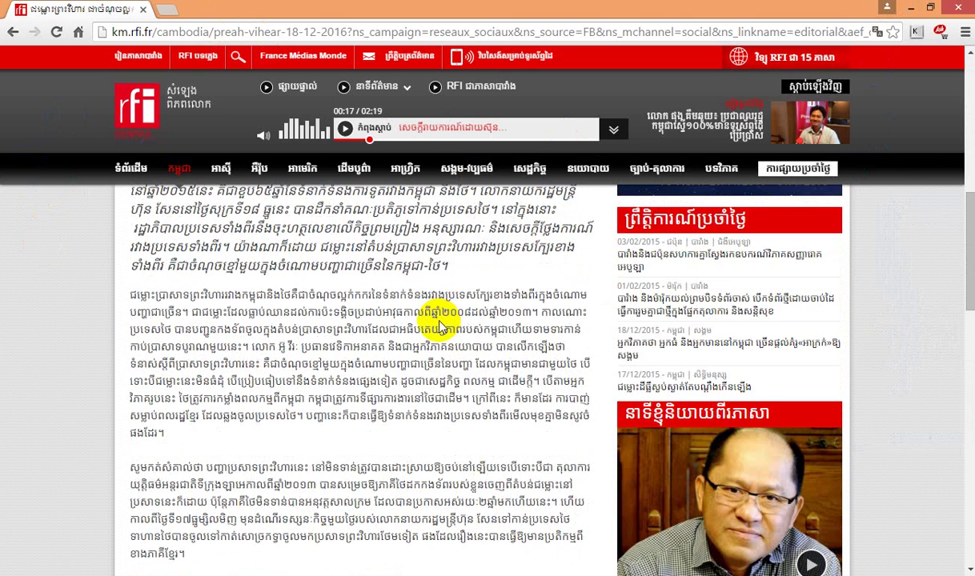
scroll(439, 327, up, 4)
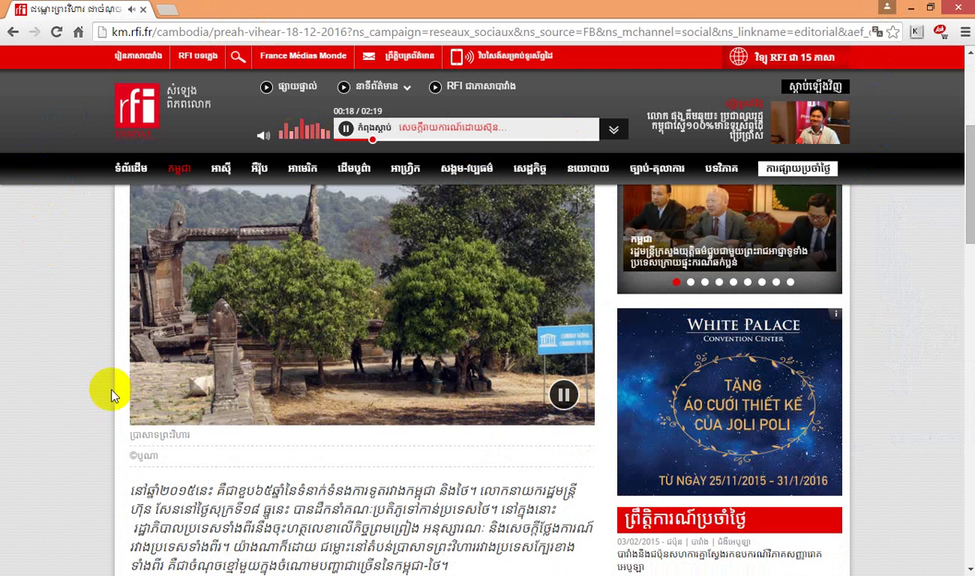
scroll(158, 386, down, 3)
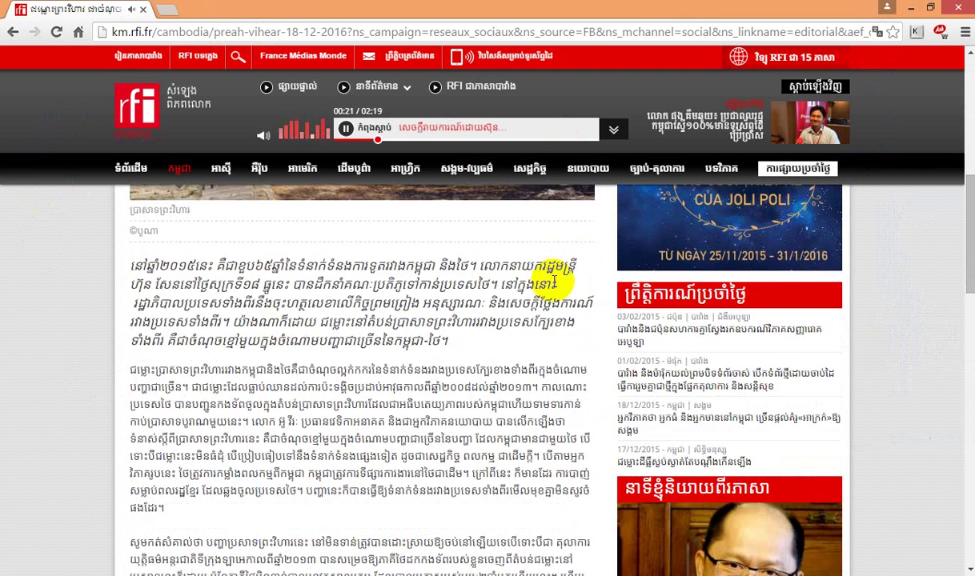
scroll(573, 339, up, 3)
- Pause the article's audio reading at 00:22 and return to the top of the page
click(562, 394)
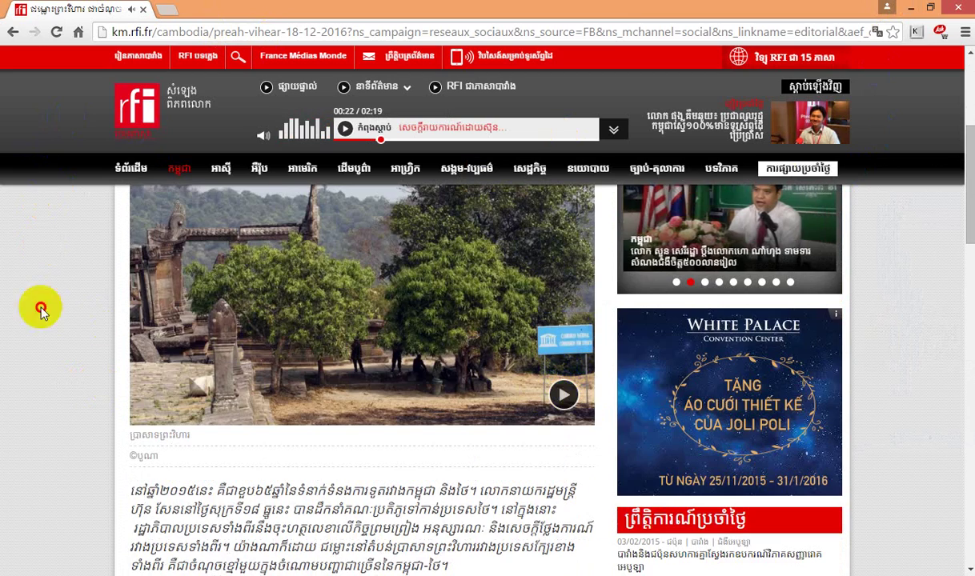
scroll(142, 396, down, 3)
drag(202, 290, 370, 414)
click(369, 414)
scroll(370, 448, down, 3)
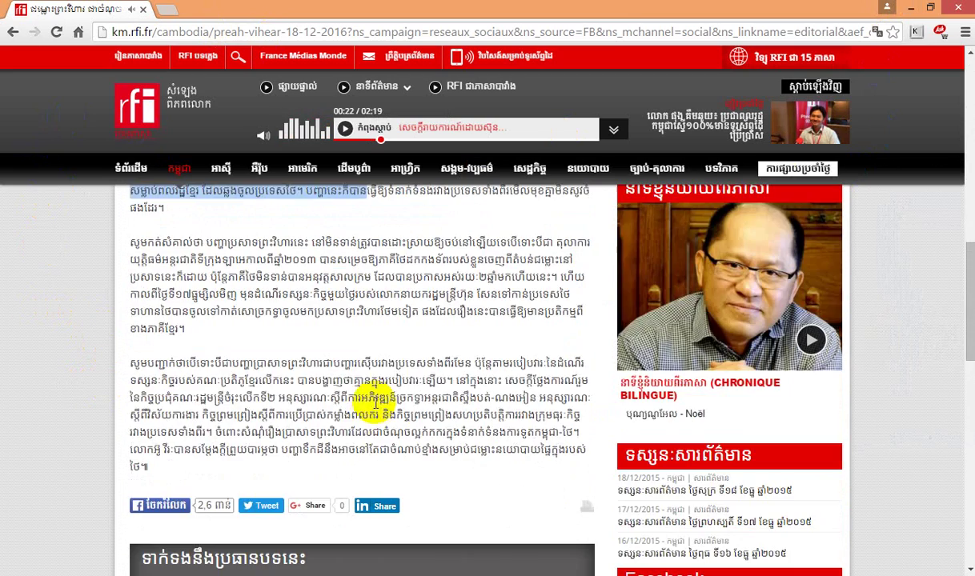
drag(290, 384, 374, 373)
click(369, 341)
scroll(377, 348, up, 5)
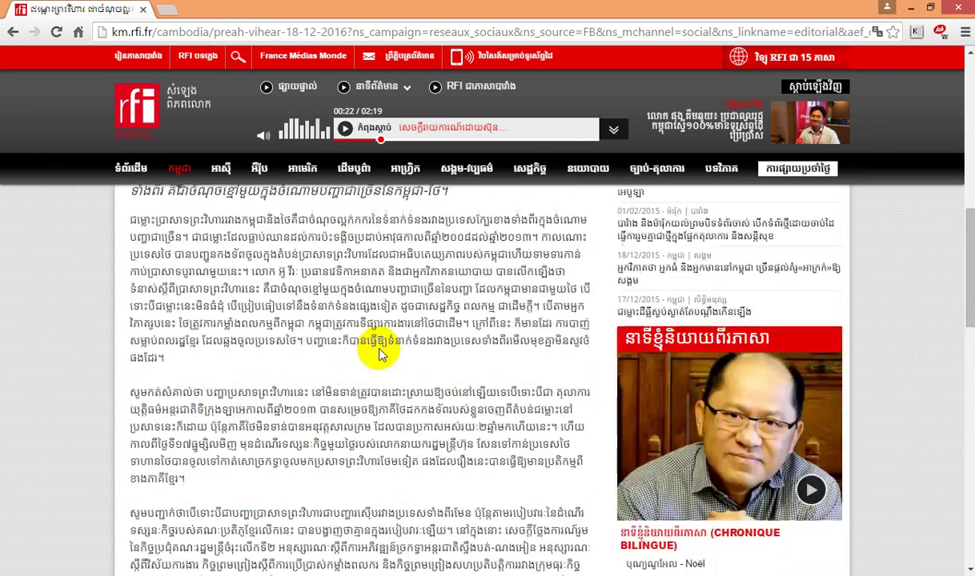
scroll(378, 350, up, 4)
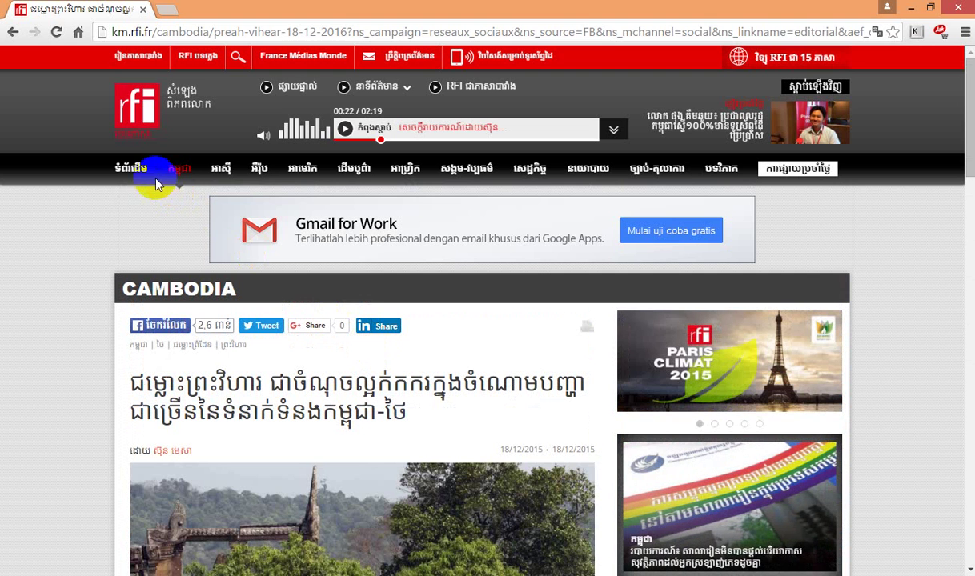
- Open the UN Security Council article on cutting ISIS funding from the RFI Khmer home page
click(140, 180)
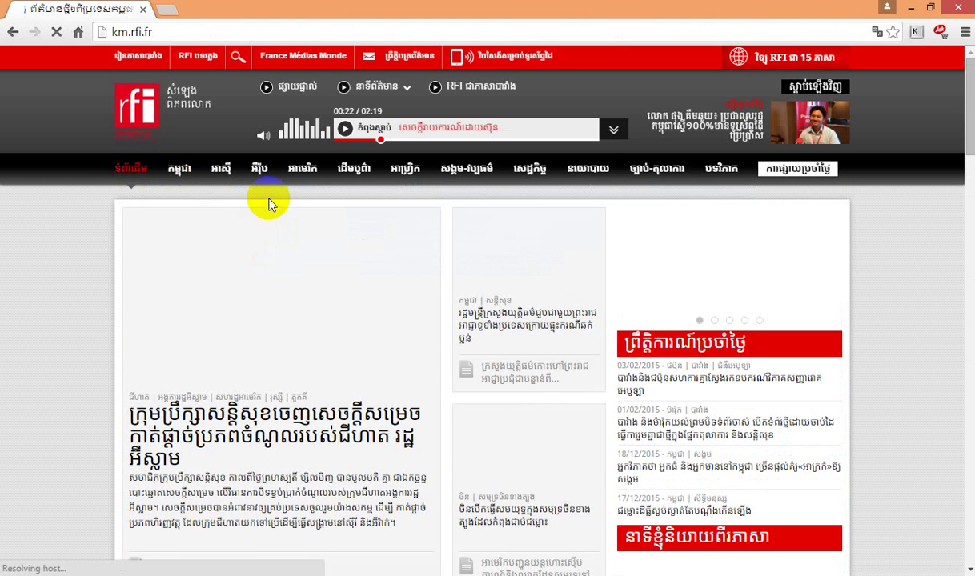
scroll(337, 272, down, 1)
click(269, 317)
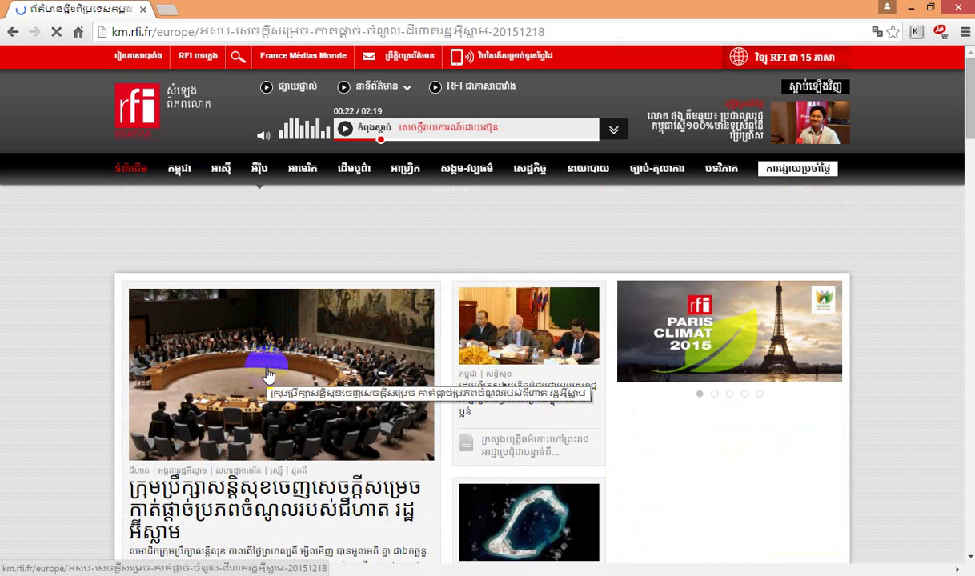
scroll(265, 370, down, 3)
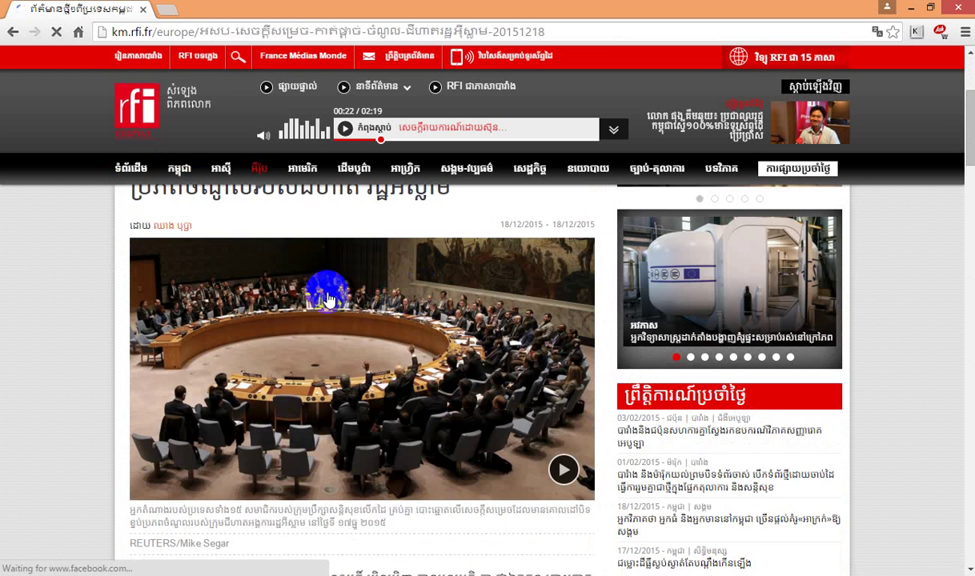
scroll(314, 307, down, 1)
scroll(314, 307, down, 2)
scroll(354, 407, up, 3)
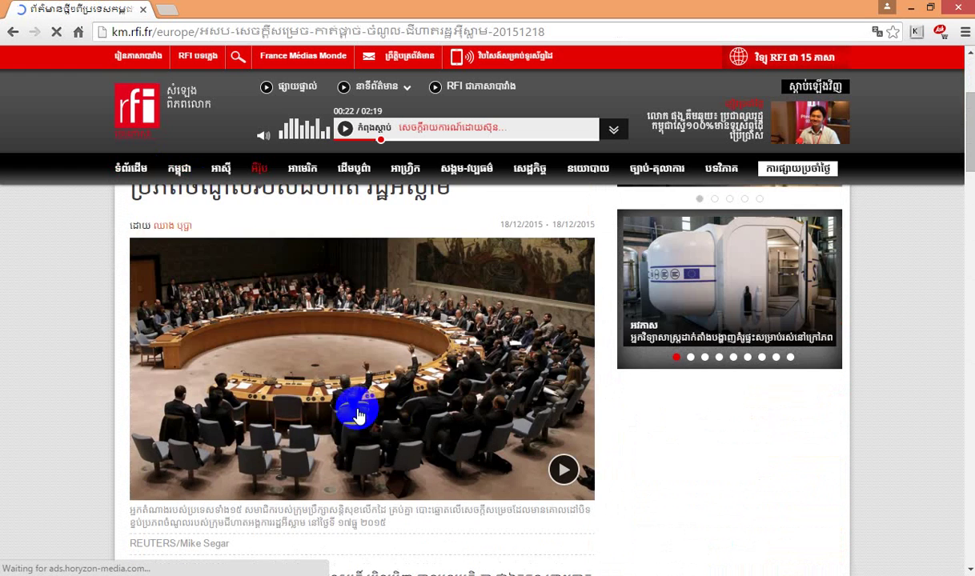
scroll(300, 302, up, 2)
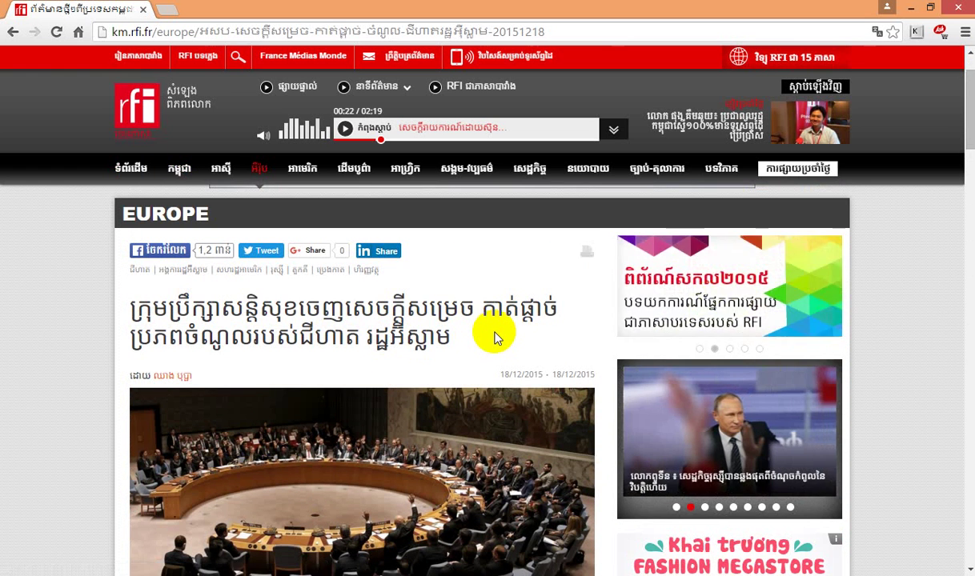
- Play the Security Council article's audio reading
scroll(496, 338, down, 3)
scroll(494, 337, down, 3)
scroll(494, 337, down, 3)
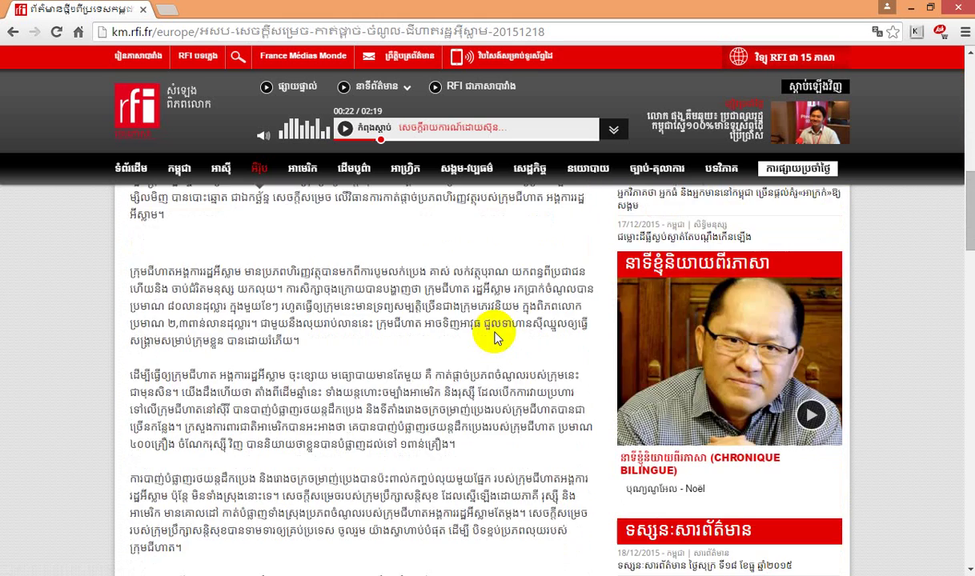
scroll(494, 337, up, 3)
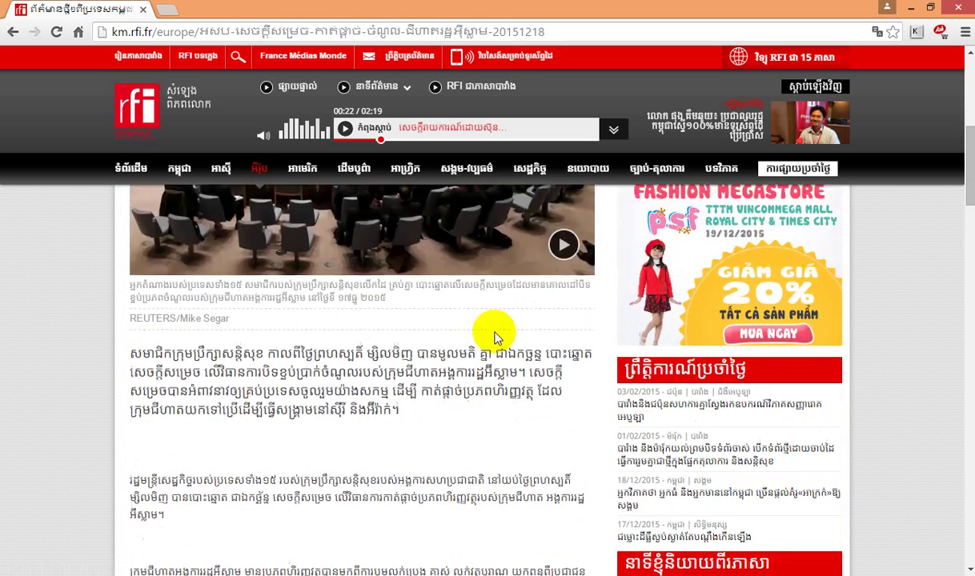
scroll(136, 364, up, 2)
scroll(136, 364, up, 2)
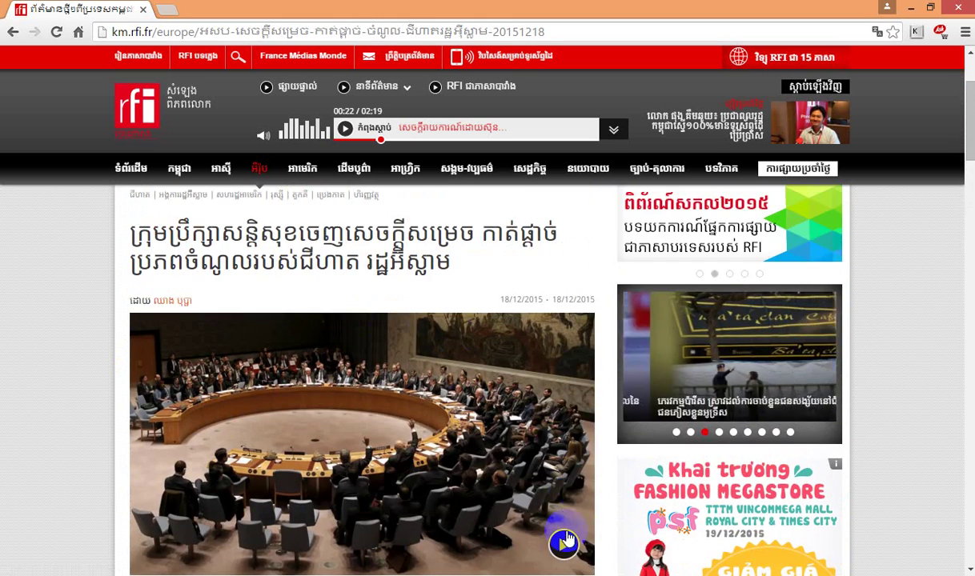
click(562, 543)
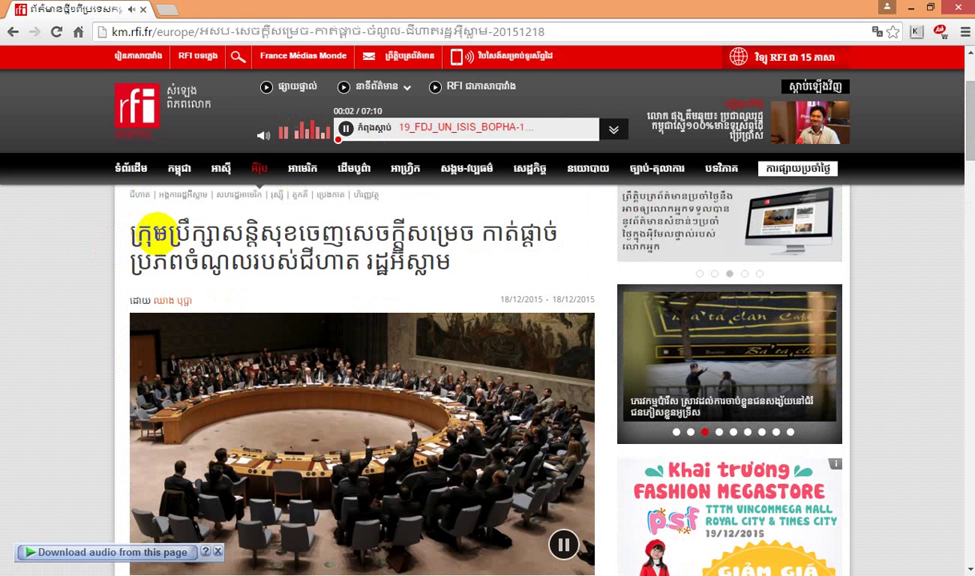
- Select text in the article and pause its rotating photo slideshow
scroll(321, 312, down, 4)
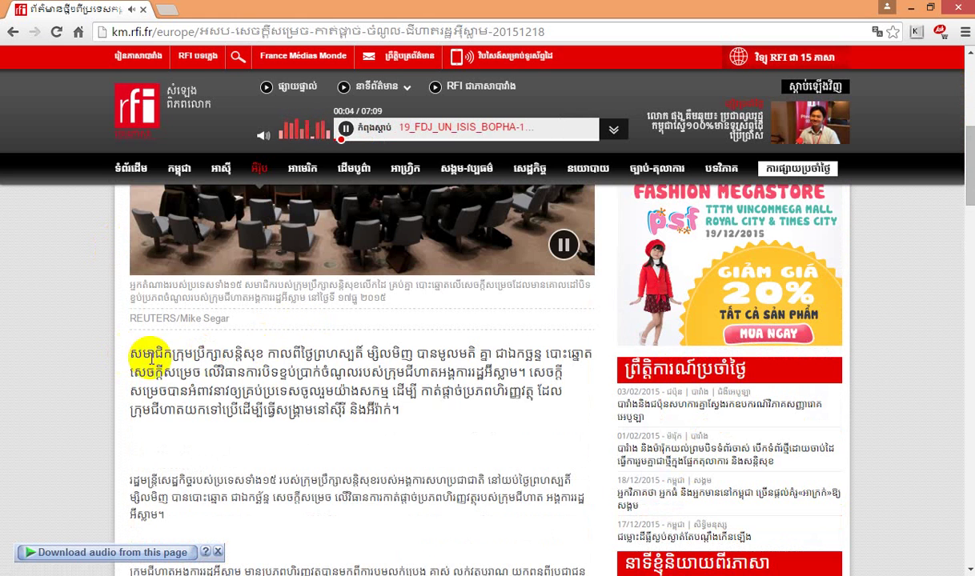
drag(400, 410, 349, 410)
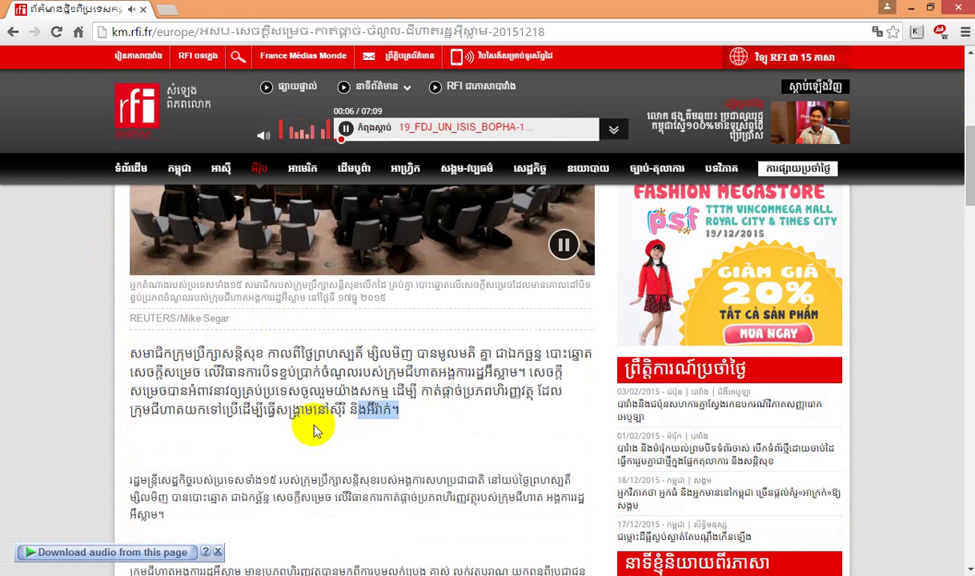
scroll(315, 416, down, 2)
mouse_move(224, 330)
mouse_down()
mouse_move(339, 339)
mouse_move(218, 409)
mouse_move(311, 446)
mouse_up()
scroll(332, 446, up, 4)
click(563, 396)
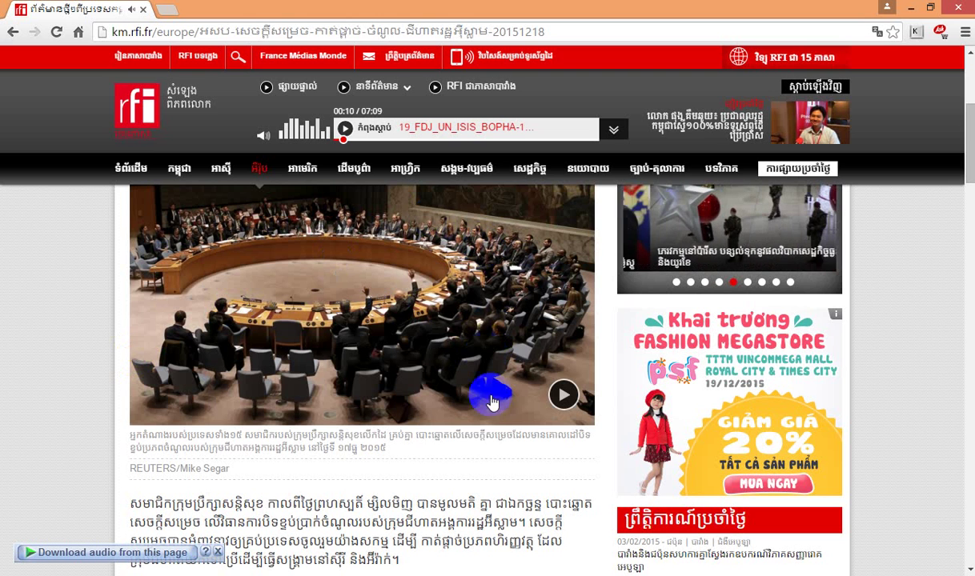
drag(298, 505, 241, 505)
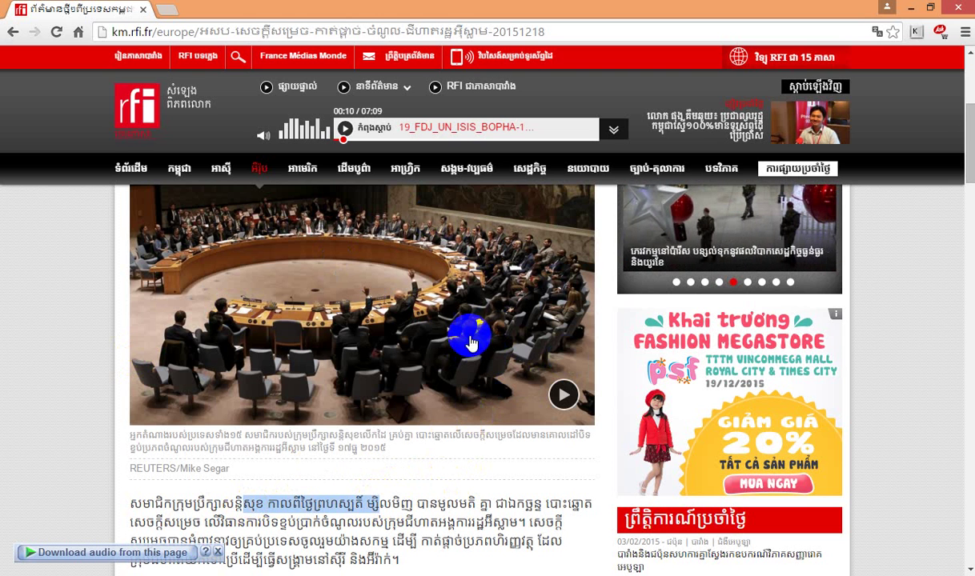
key(alt+Tab)
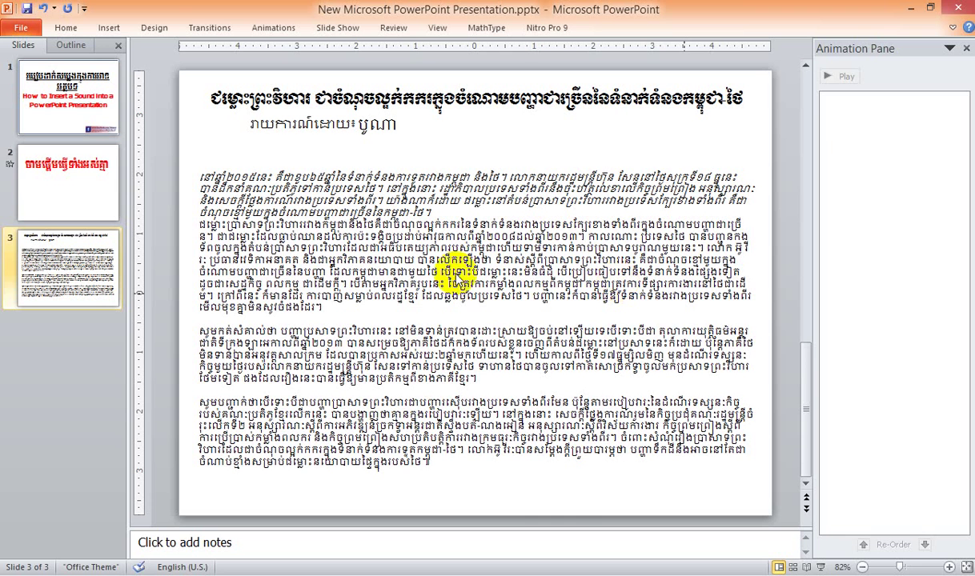
click(320, 246)
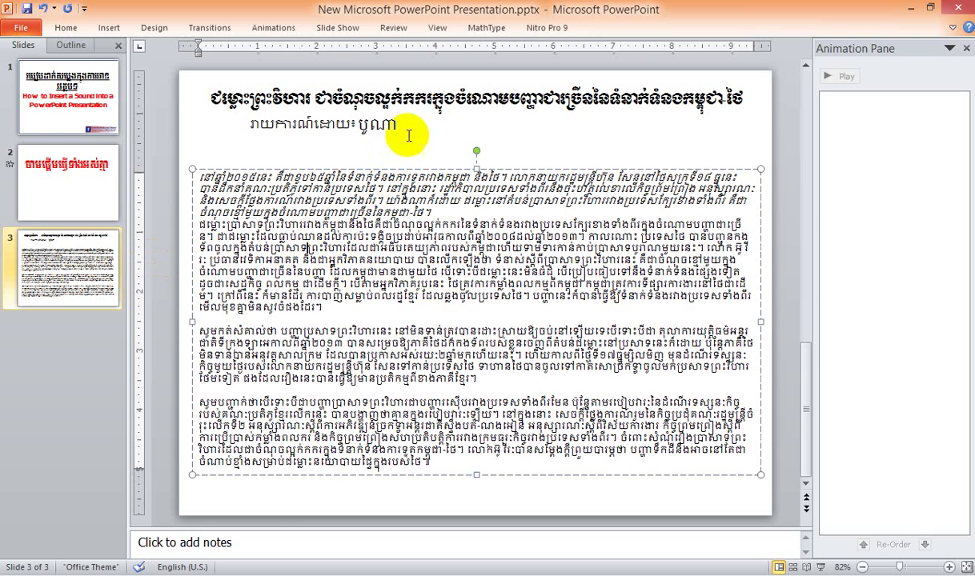
key(Escape)
key(Escape)
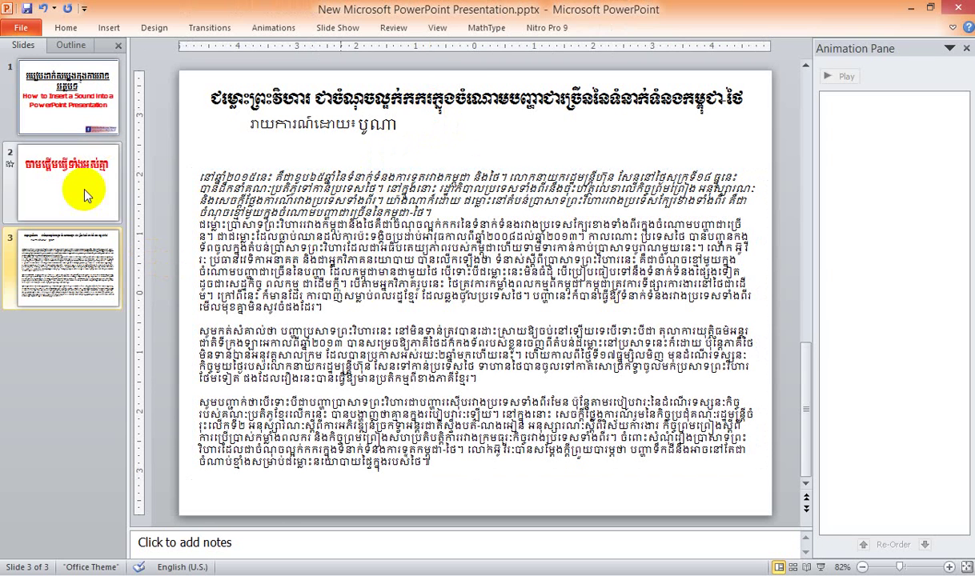
click(286, 98)
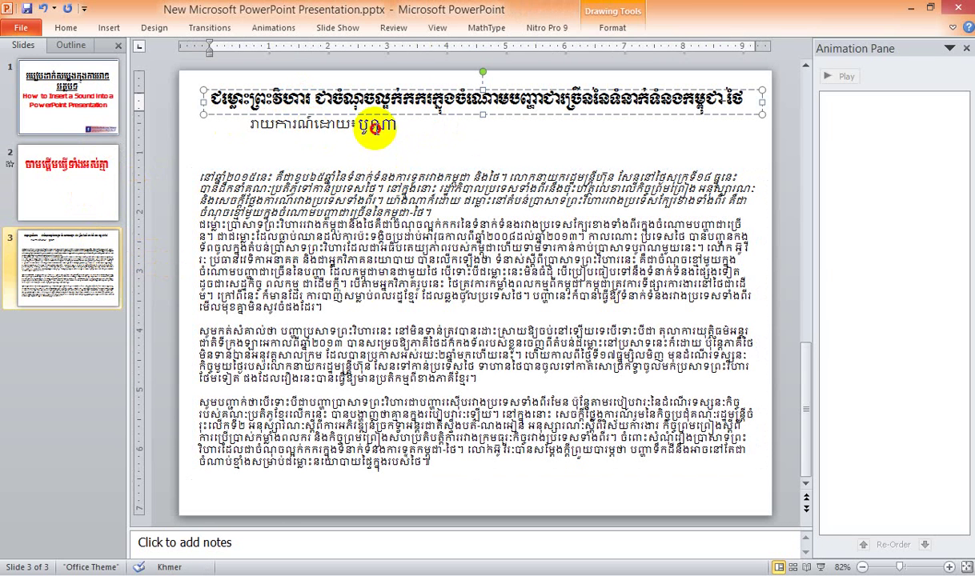
click(432, 214)
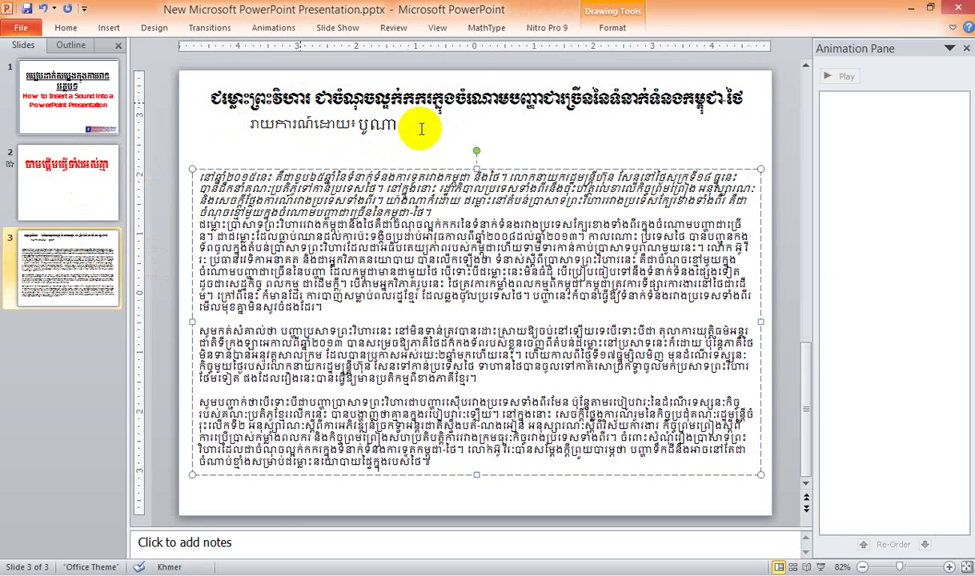
click(416, 129)
click(362, 126)
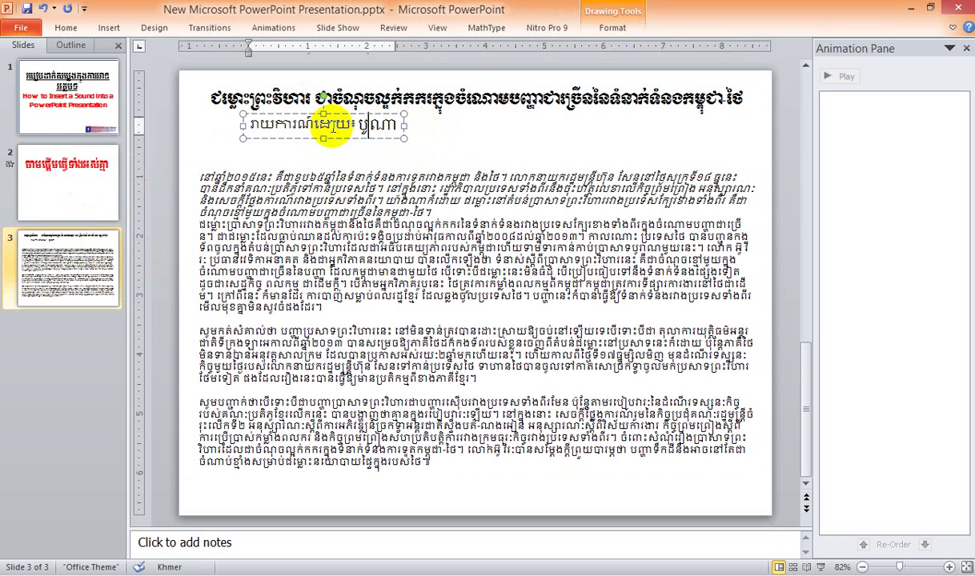
click(429, 124)
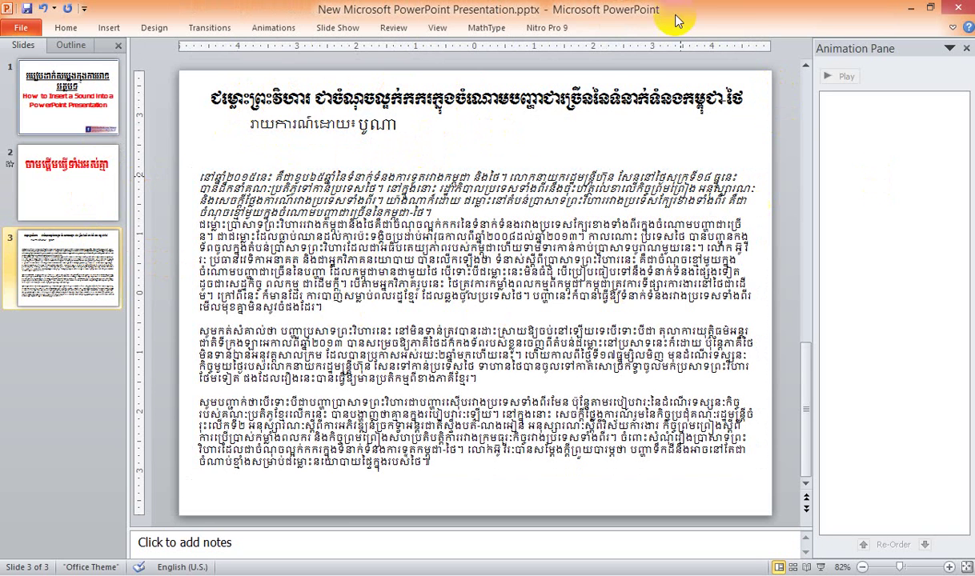
click(390, 173)
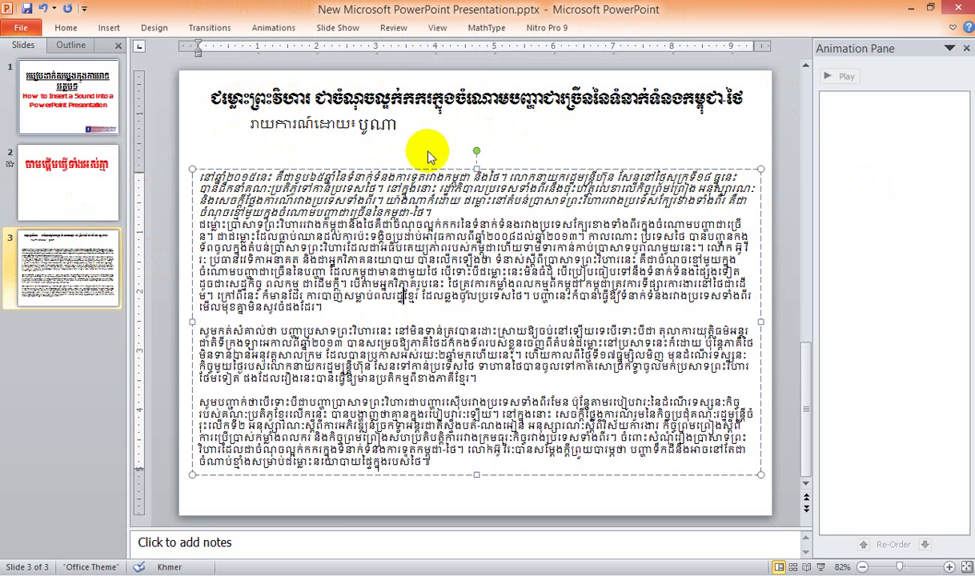
click(429, 142)
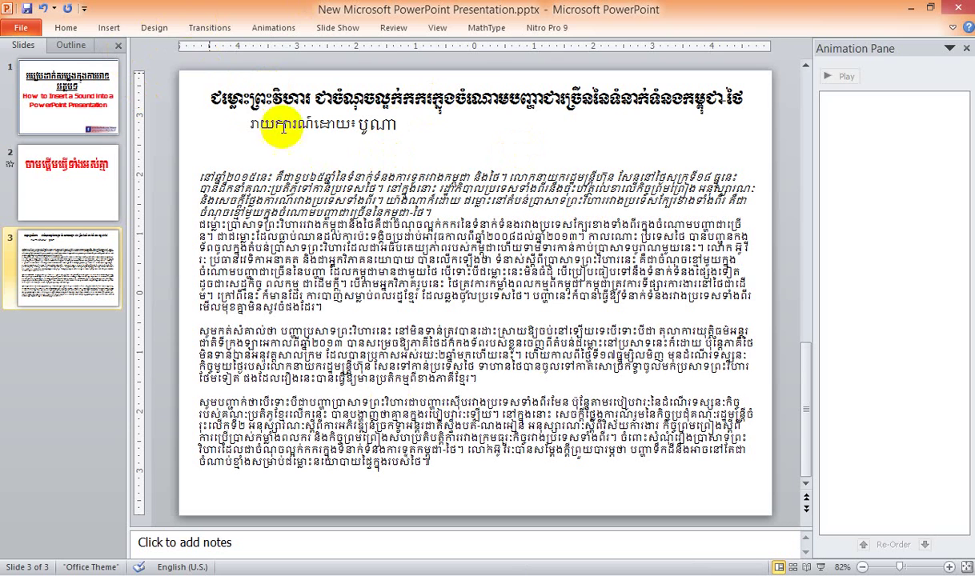
- Choose Insert > Audio > Audio from File for slide 3
click(109, 27)
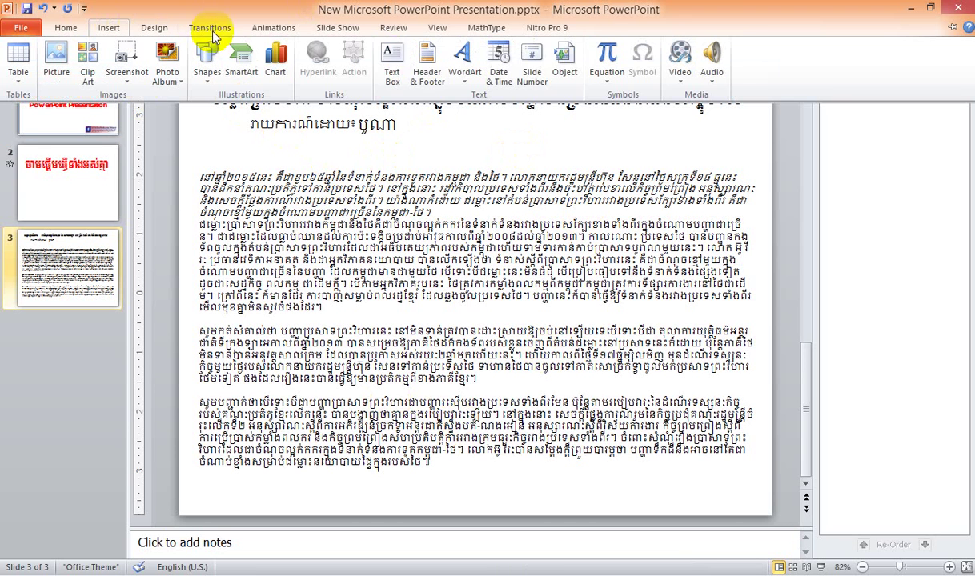
click(714, 80)
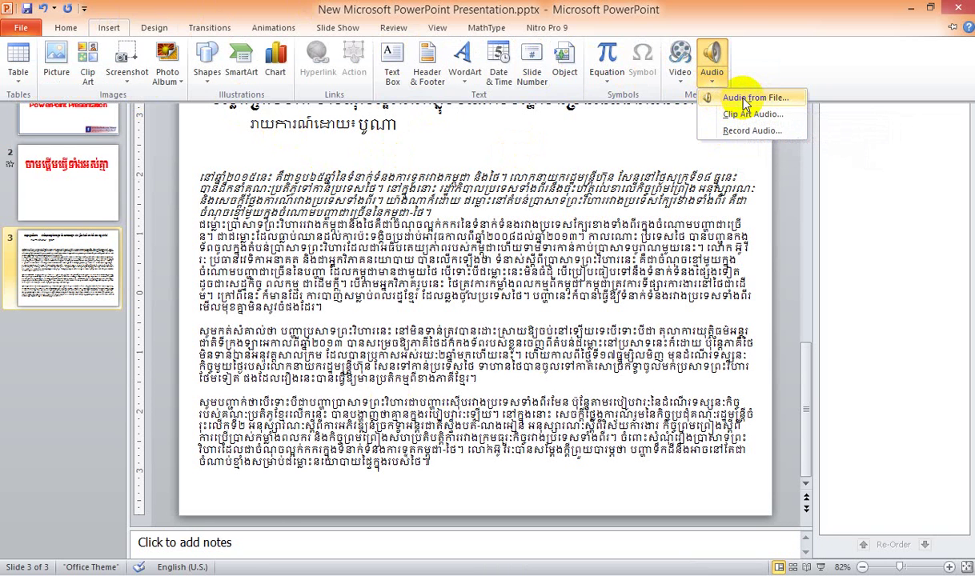
click(745, 101)
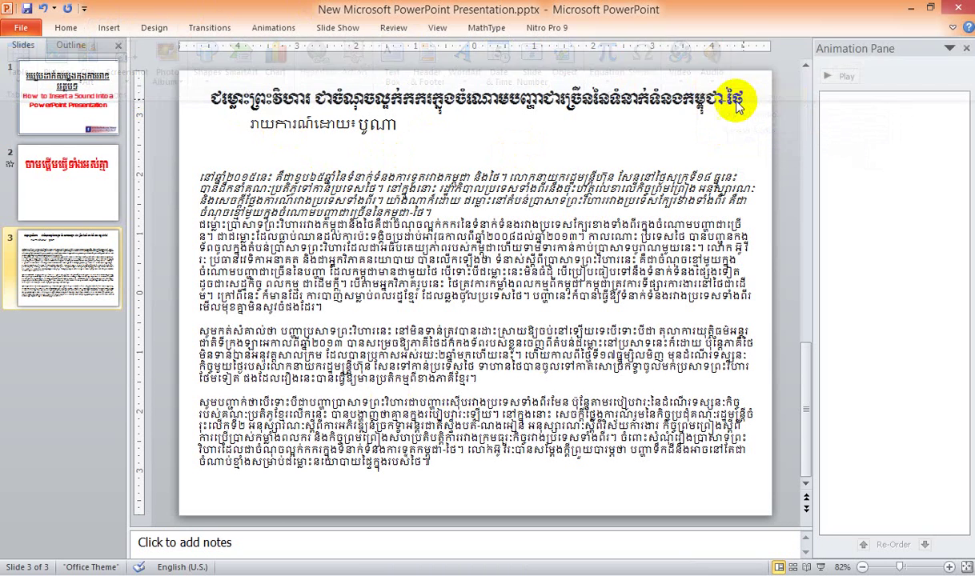
- Insert the Khmer MP3 from the Desktop and place its sound icon beside the byline
click(60, 82)
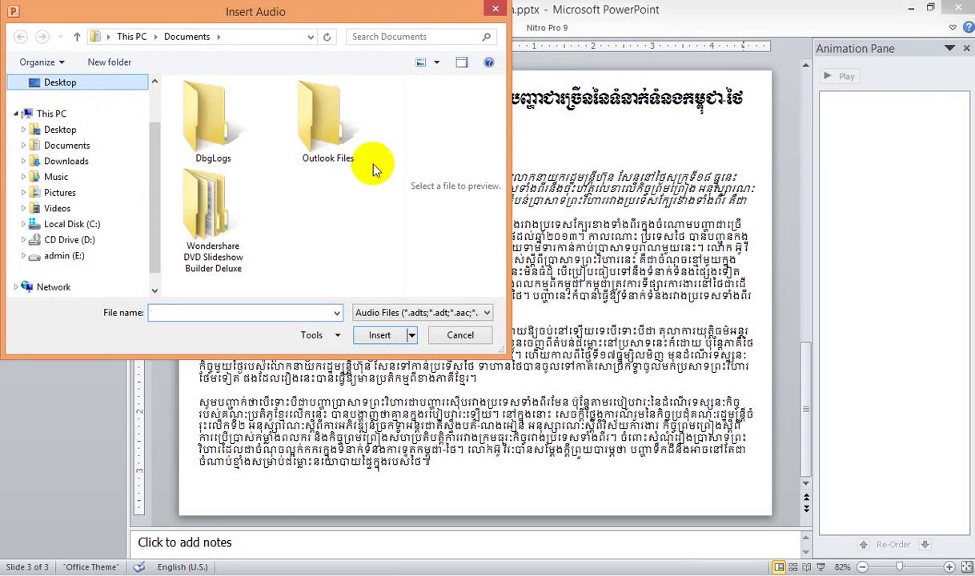
drag(397, 204, 398, 273)
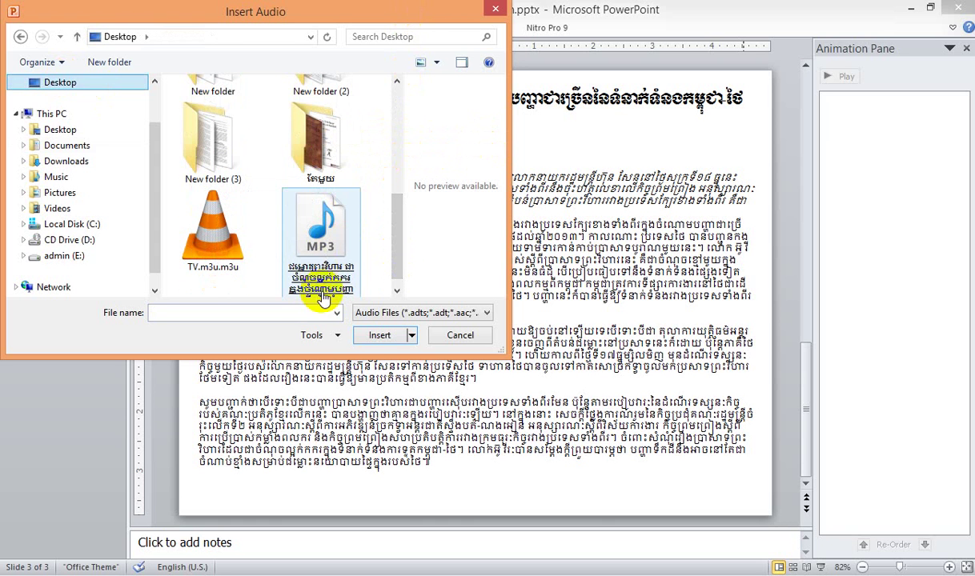
double_click(340, 254)
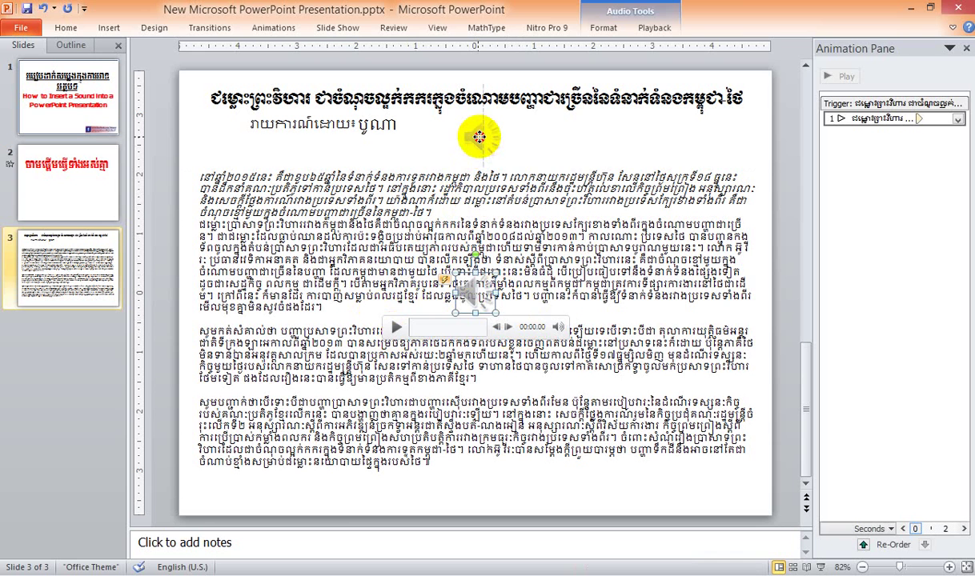
mouse_move(467, 295)
mouse_down()
mouse_move(501, 137)
mouse_move(576, 110)
mouse_move(458, 127)
mouse_move(456, 117)
mouse_up()
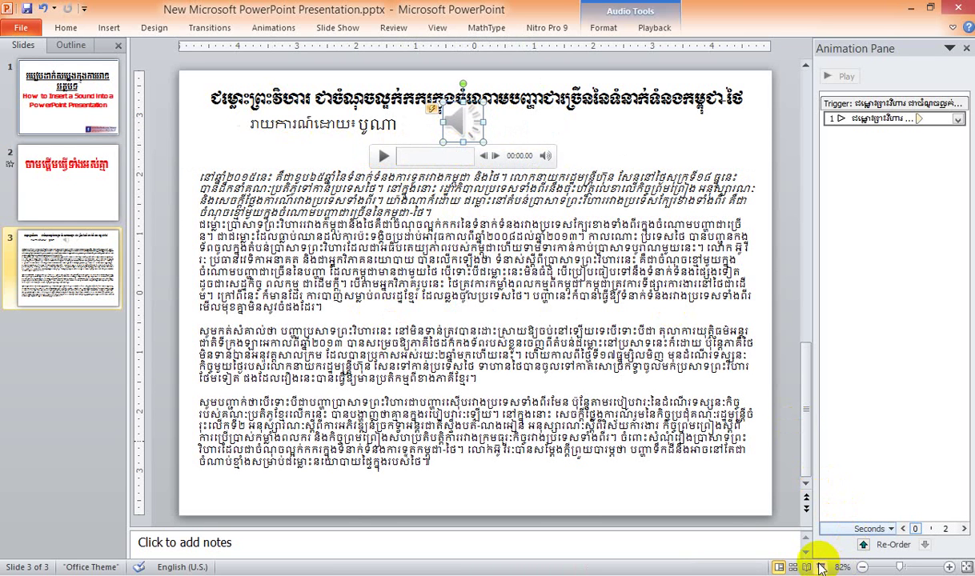
- Run the slide show from slide 2 through the article slide, then return to editing slide 3
click(98, 200)
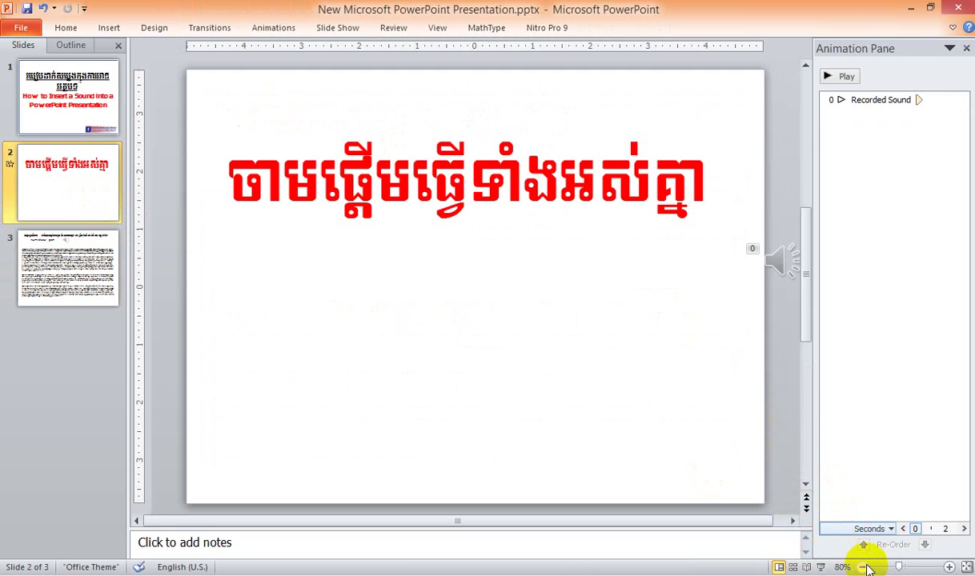
click(821, 567)
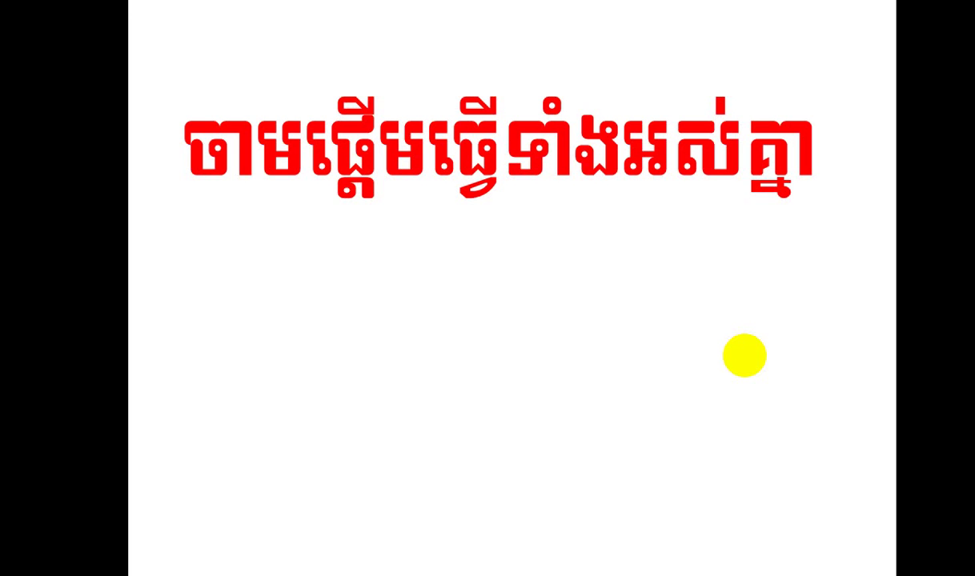
click(744, 354)
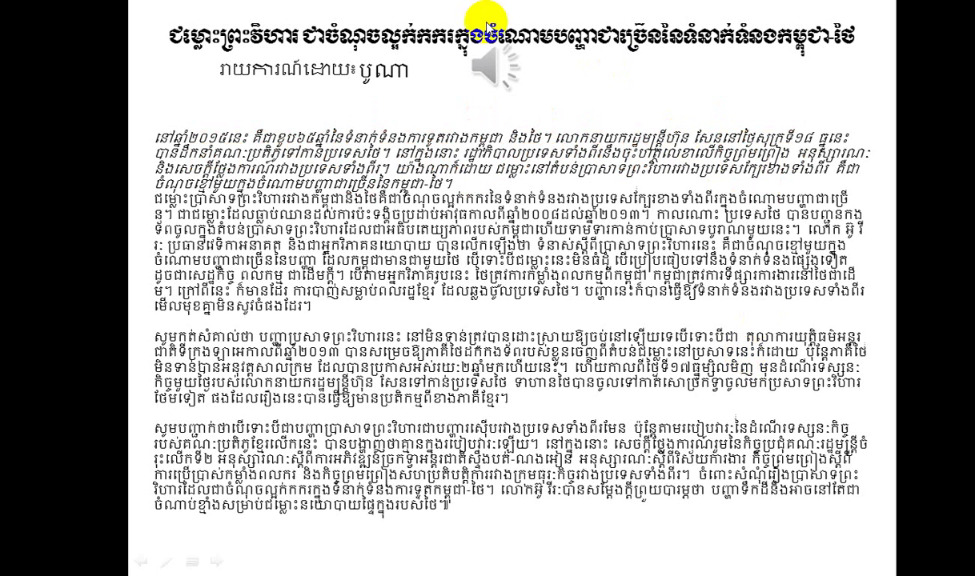
click(496, 73)
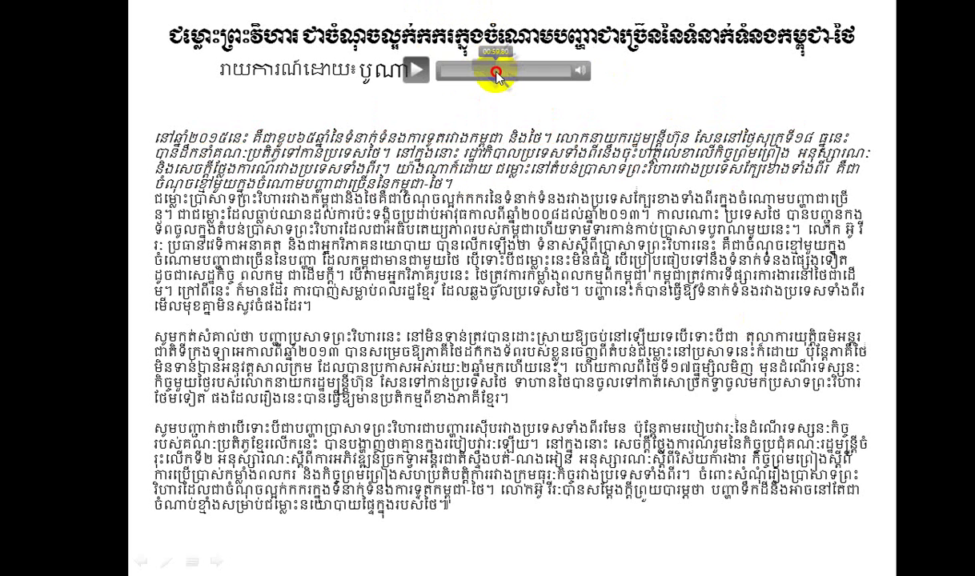
click(671, 91)
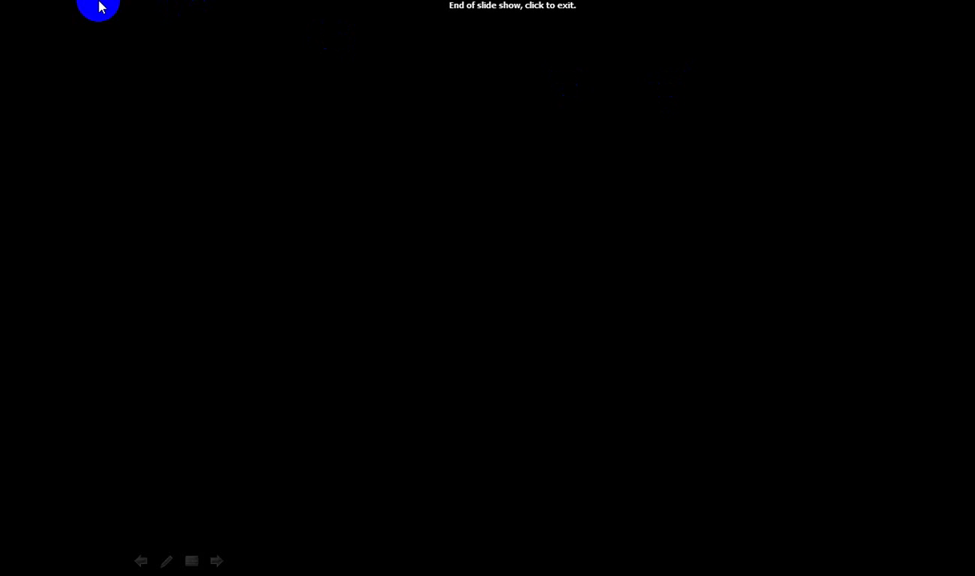
click(71, 216)
click(94, 246)
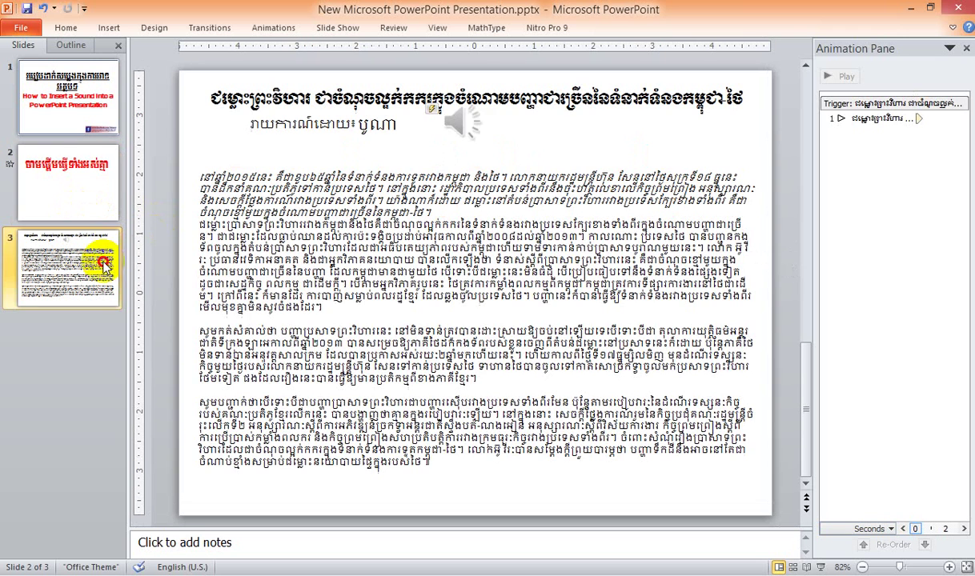
click(818, 566)
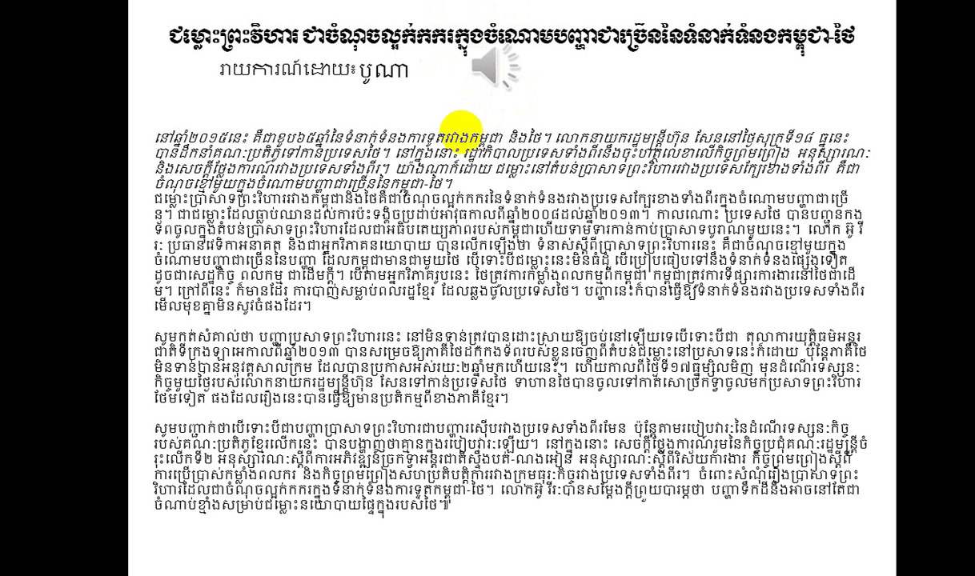
mouse_move(490, 60)
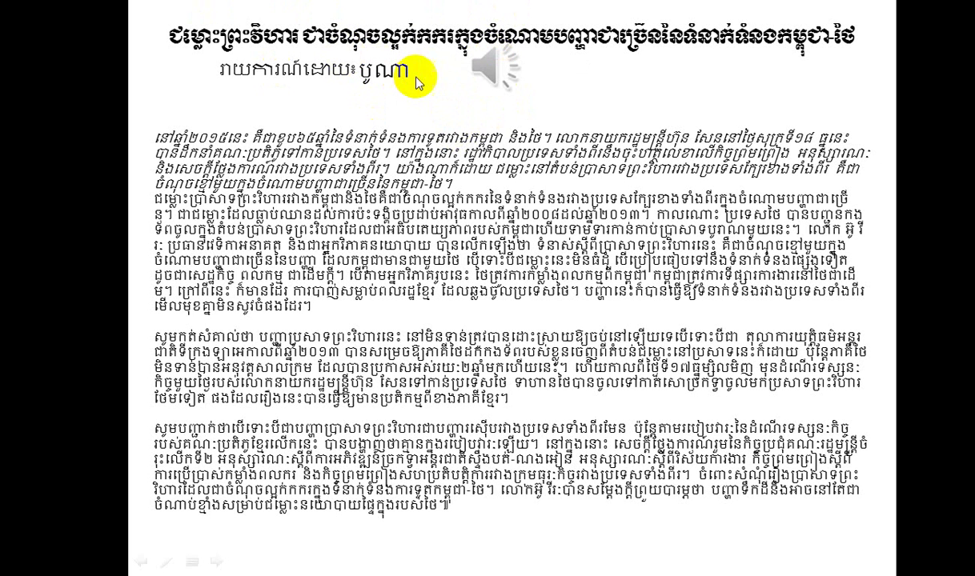
mouse_move(430, 78)
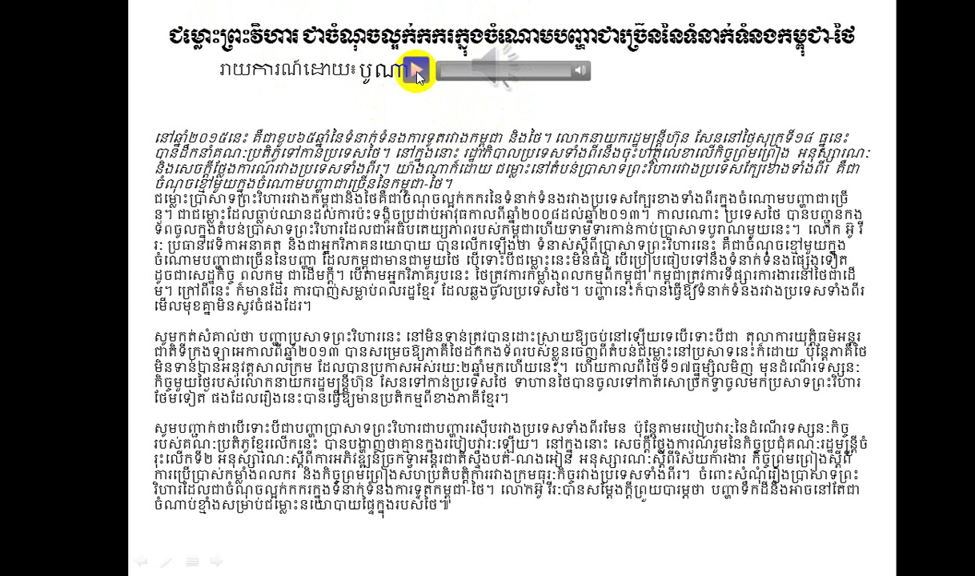
click(418, 74)
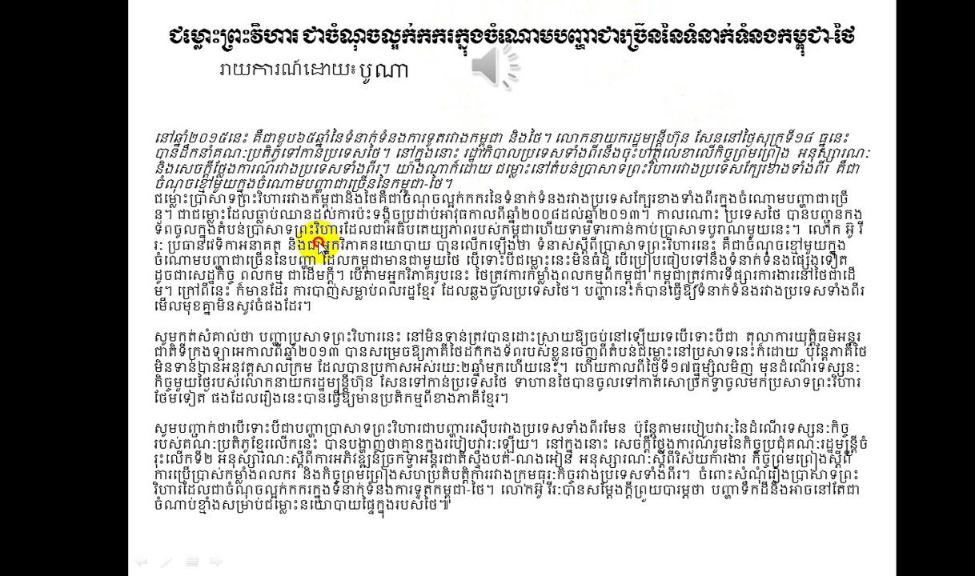
click(430, 251)
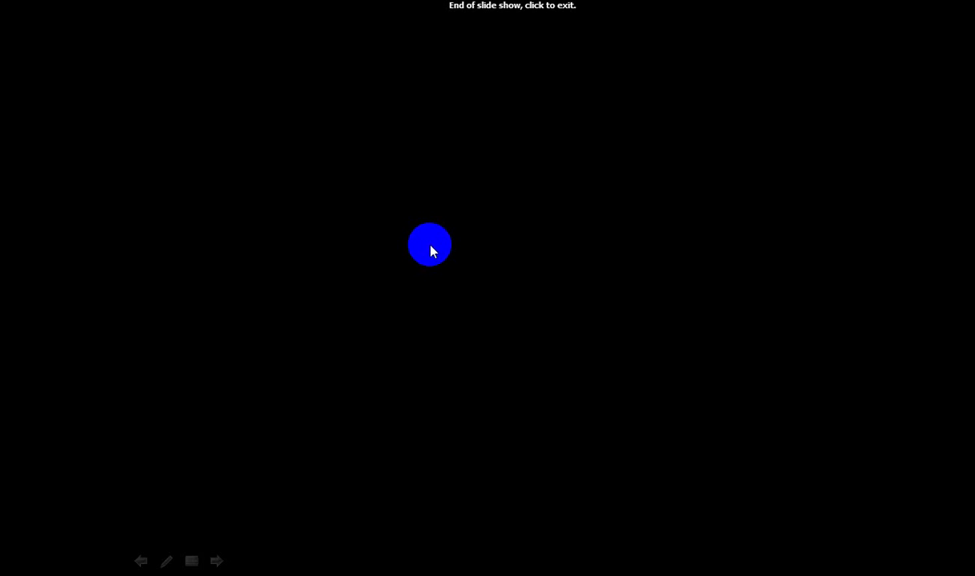
click(430, 252)
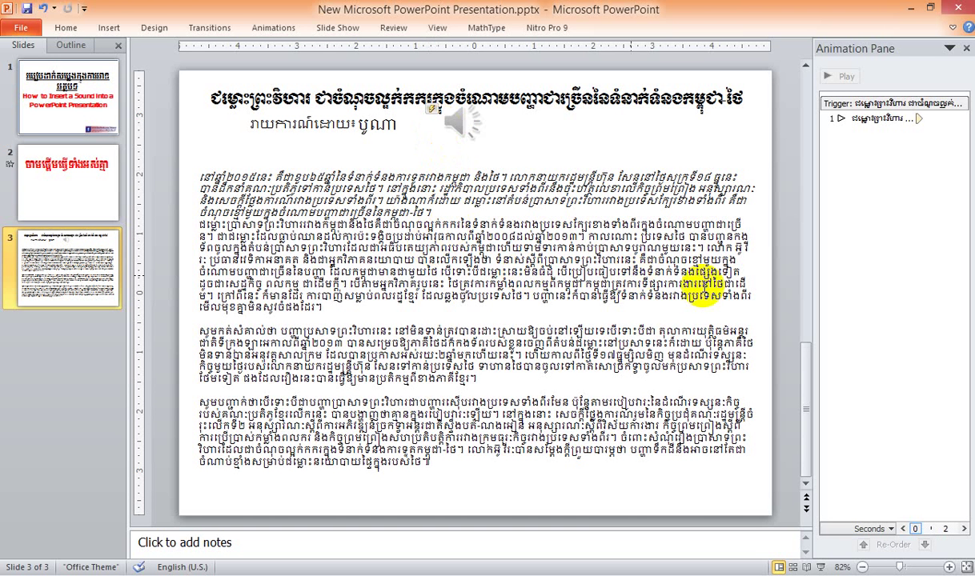
- Move the sound icon down into the article's body text
click(551, 352)
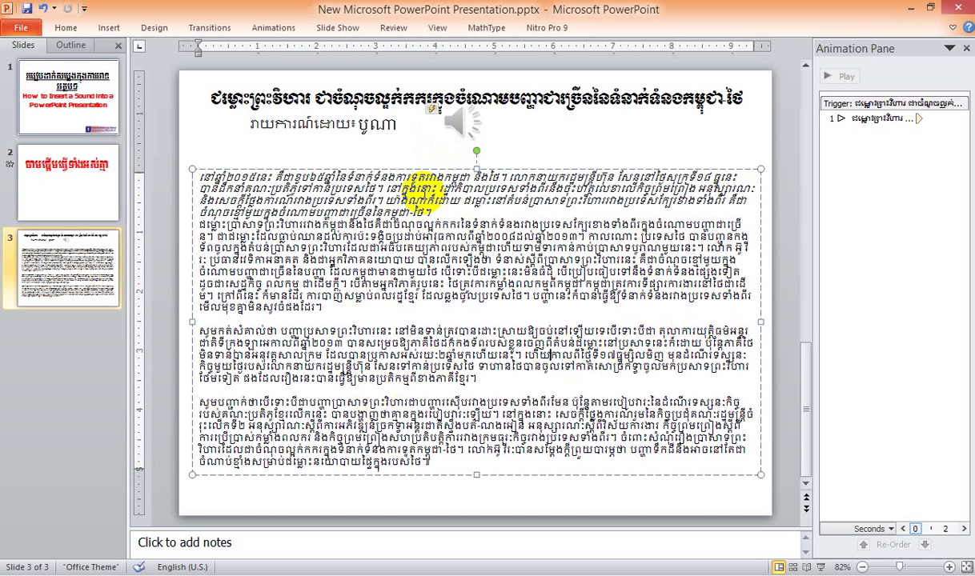
click(453, 120)
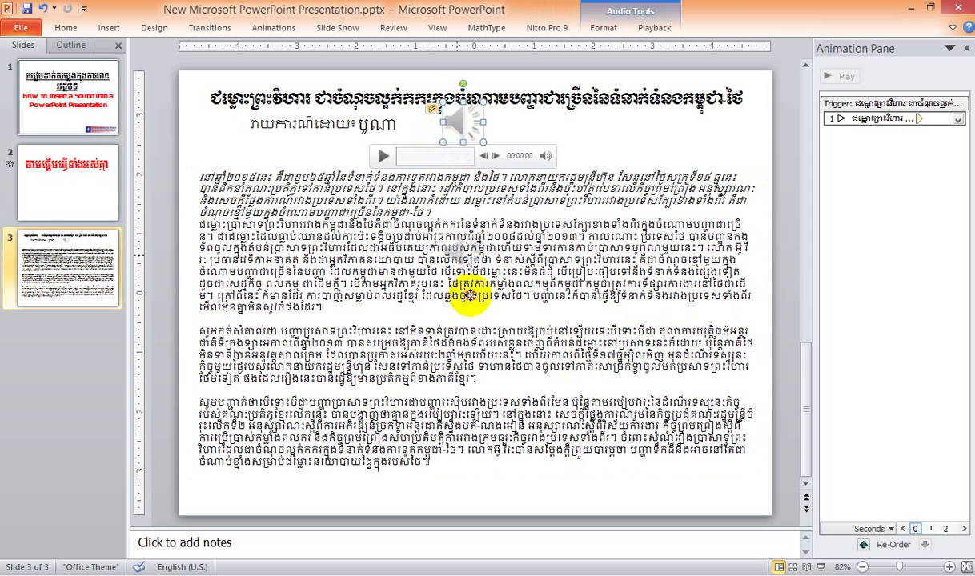
mouse_move(463, 120)
mouse_down()
mouse_move(484, 294)
mouse_move(528, 282)
mouse_up()
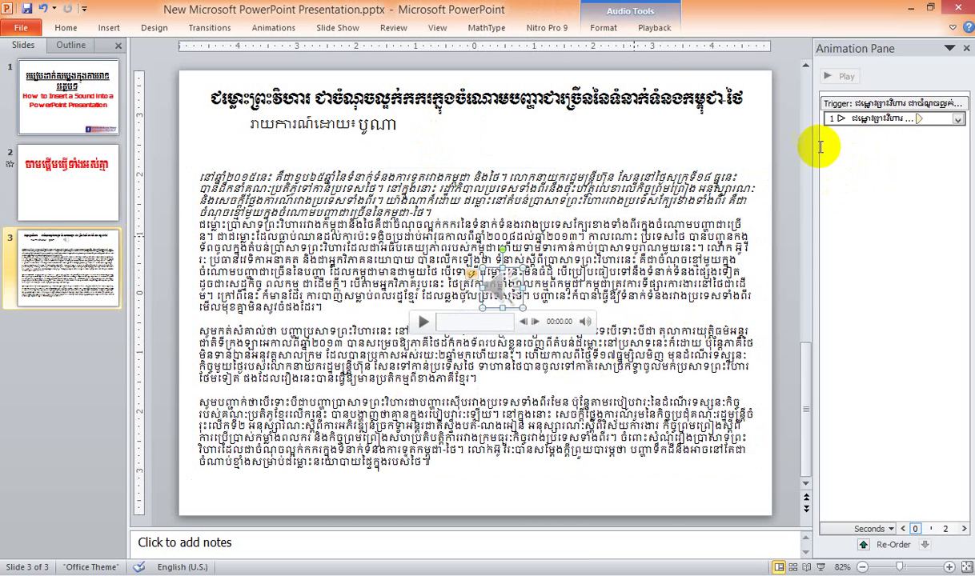
- Set the audio to start Automatically, with its animation starting With Previous
click(671, 30)
click(436, 52)
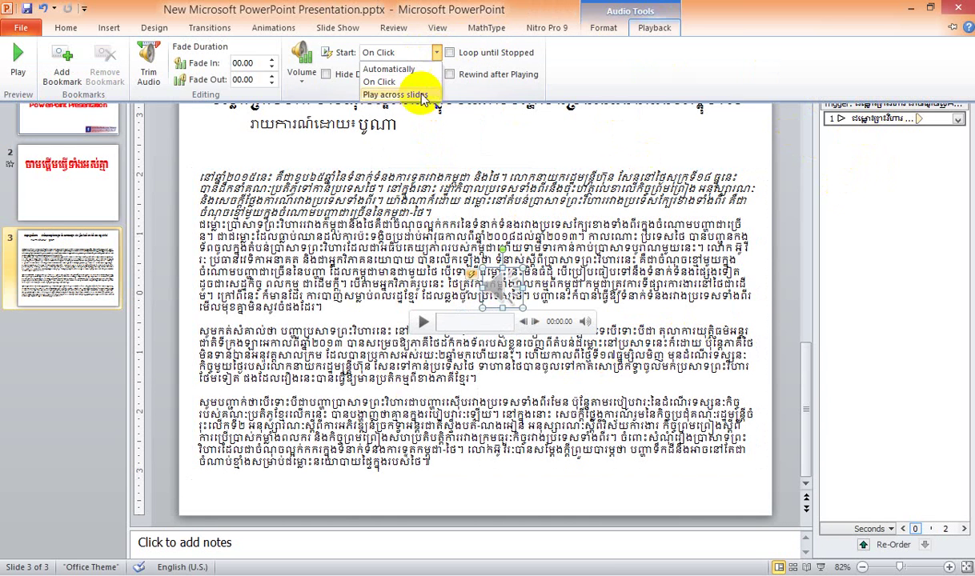
click(376, 70)
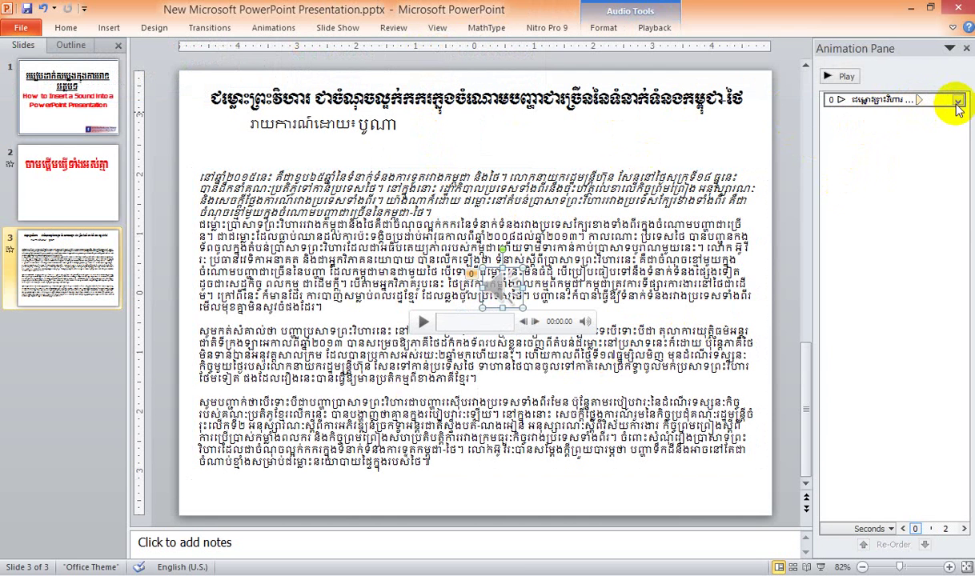
click(958, 104)
click(853, 131)
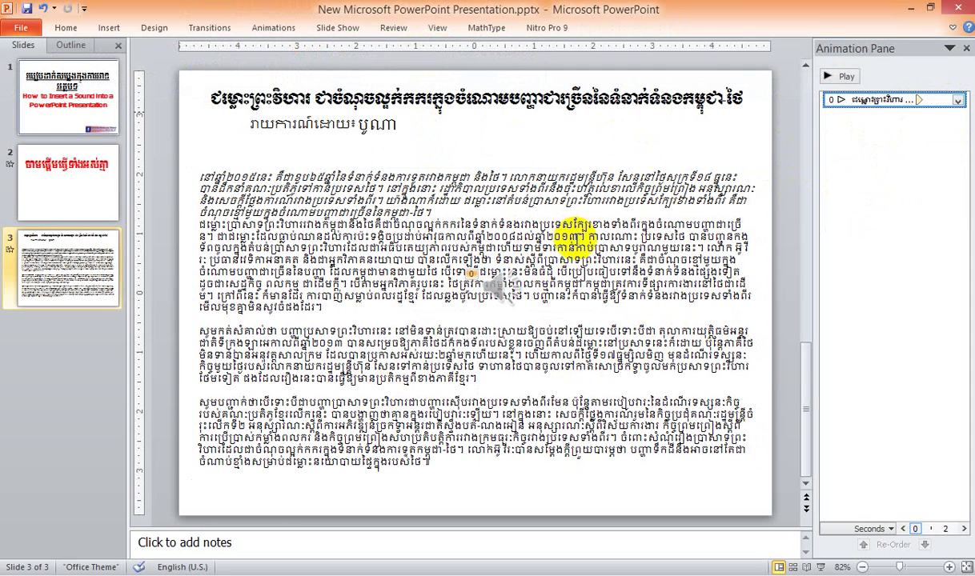
- Preview slide 3 in the slide show, then nudge the sound icon slightly up and right
click(821, 567)
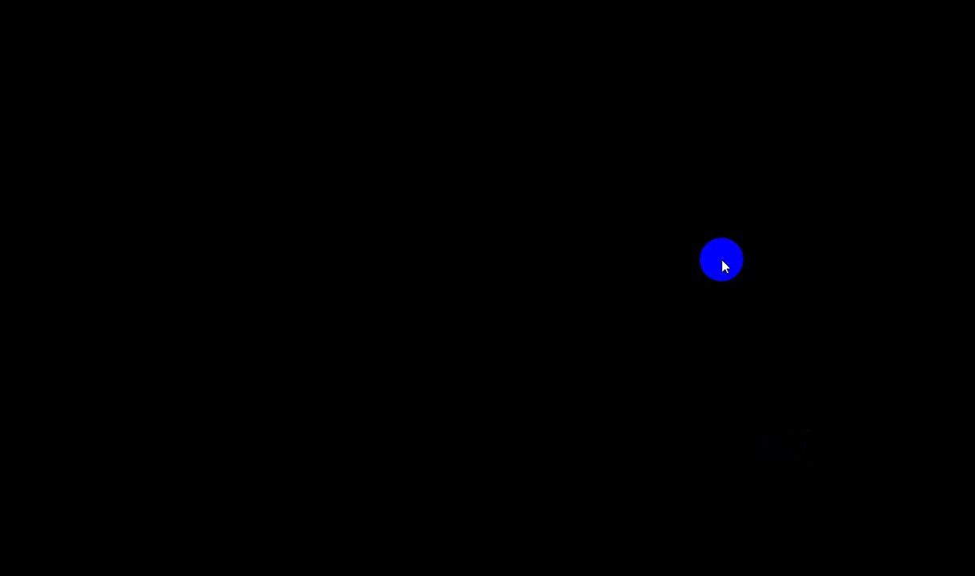
click(723, 266)
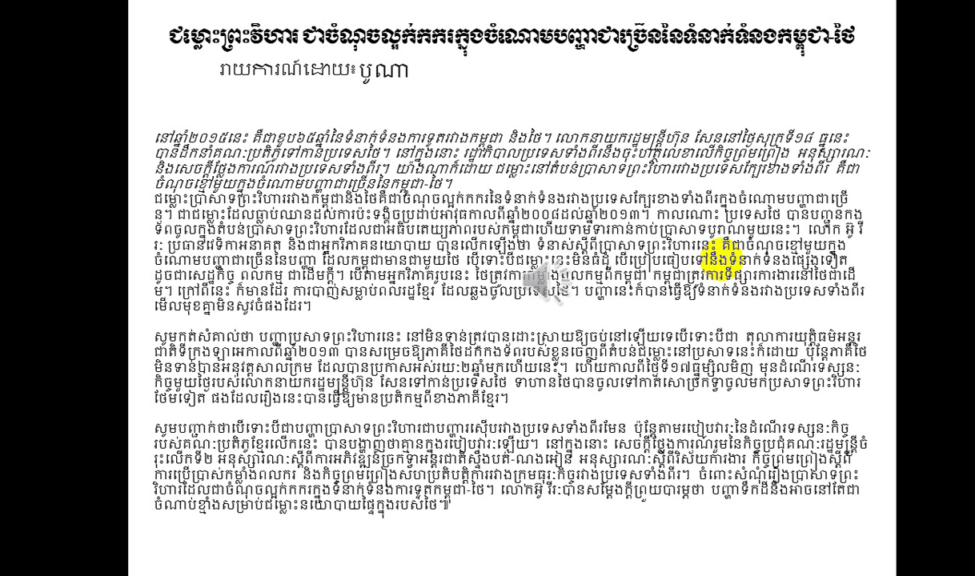
key(Escape)
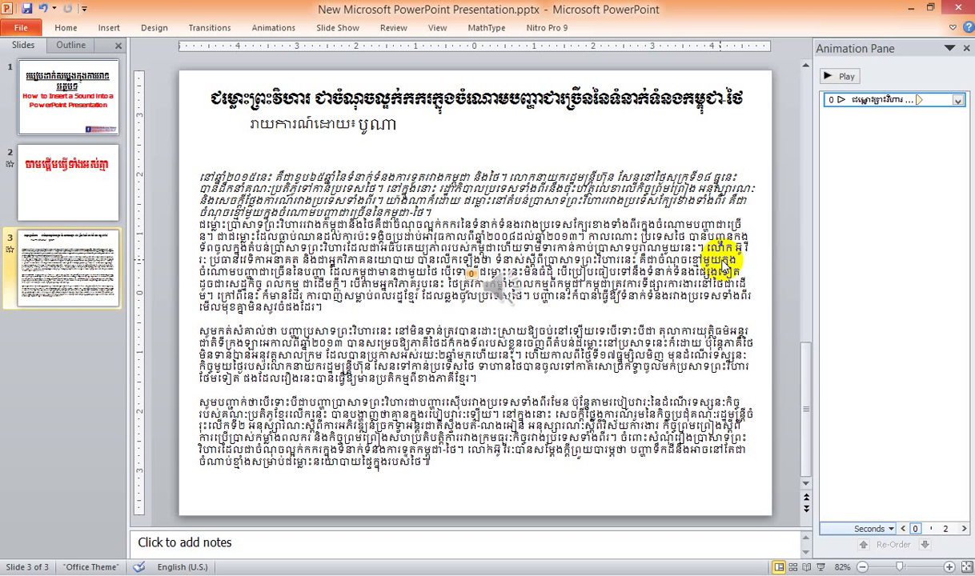
click(503, 281)
drag(505, 283, 516, 262)
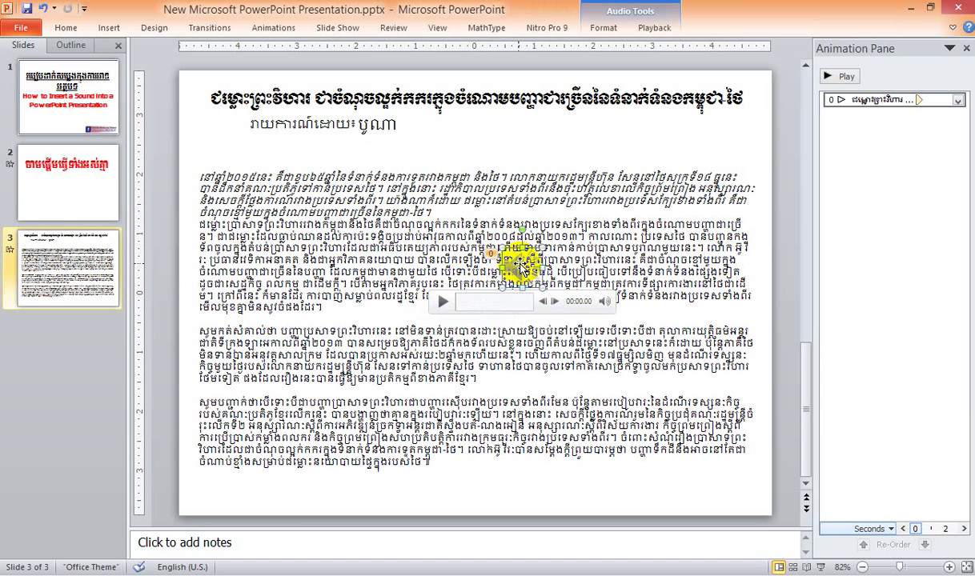
- Turn on Hide During Show for the audio and preview slide 3 to confirm the icon is hidden
click(655, 29)
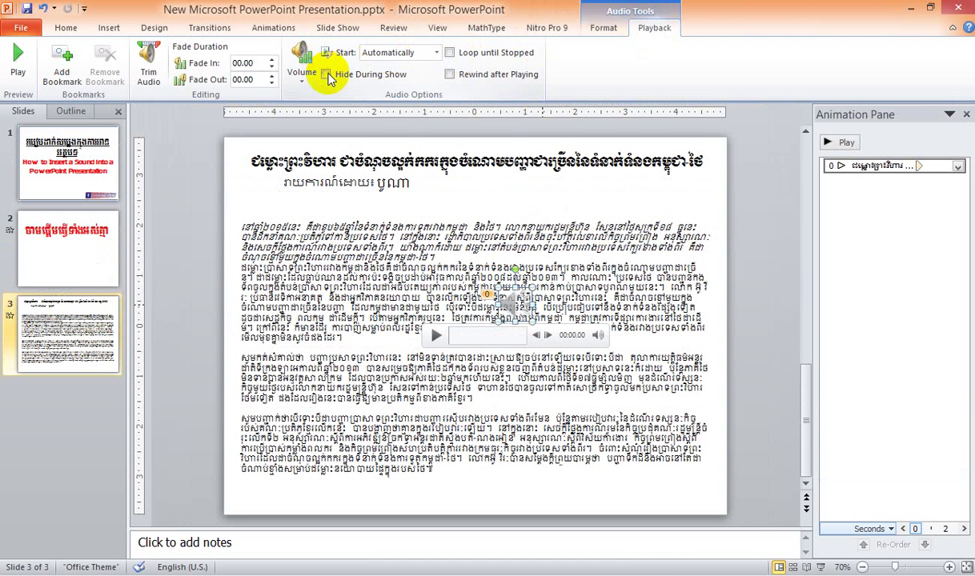
click(326, 74)
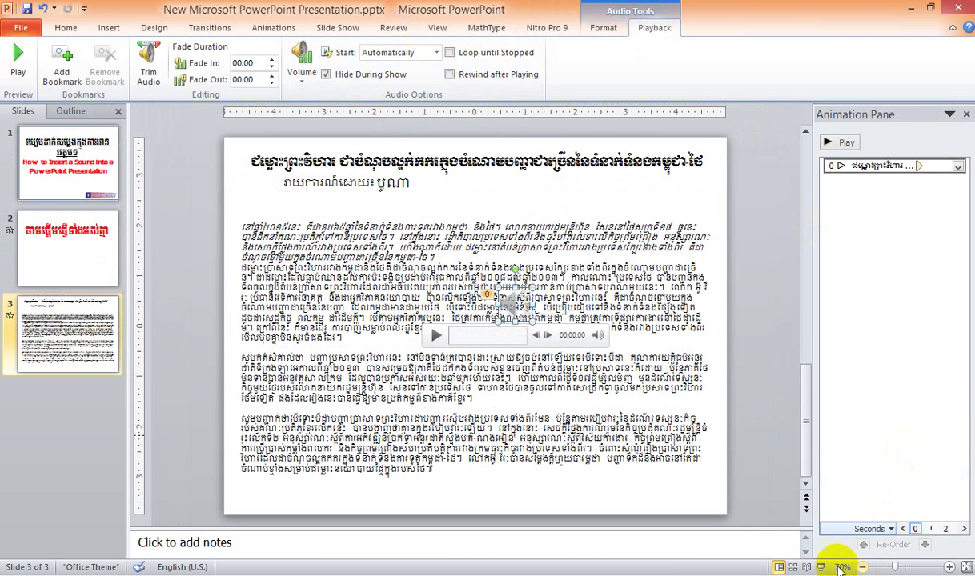
click(821, 566)
click(722, 247)
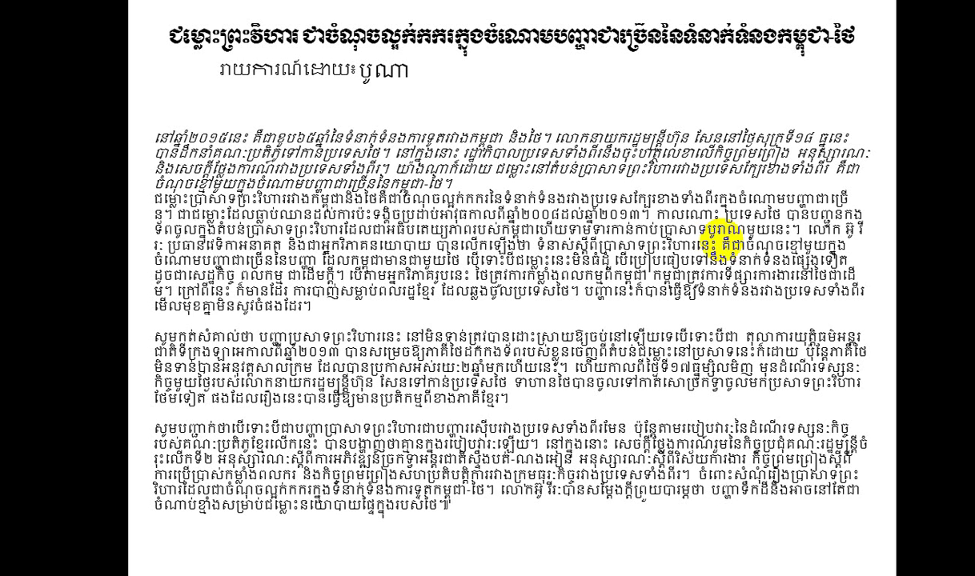
key(Escape)
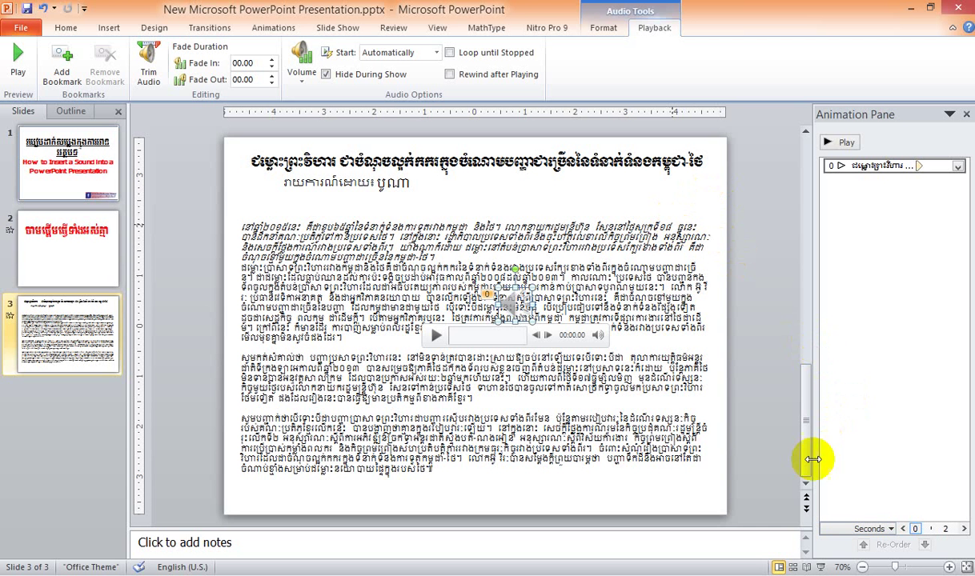
drag(806, 478, 811, 276)
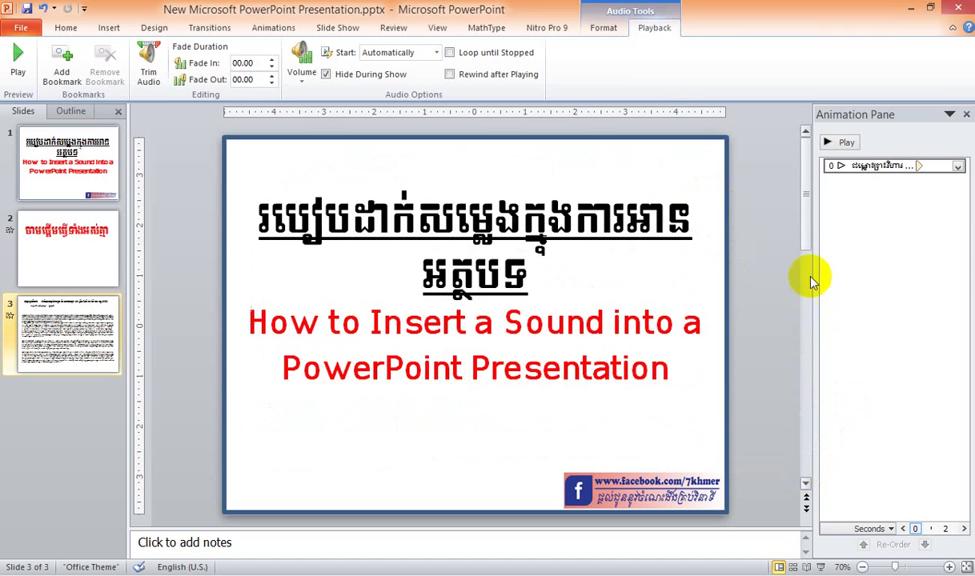
drag(805, 213, 796, 437)
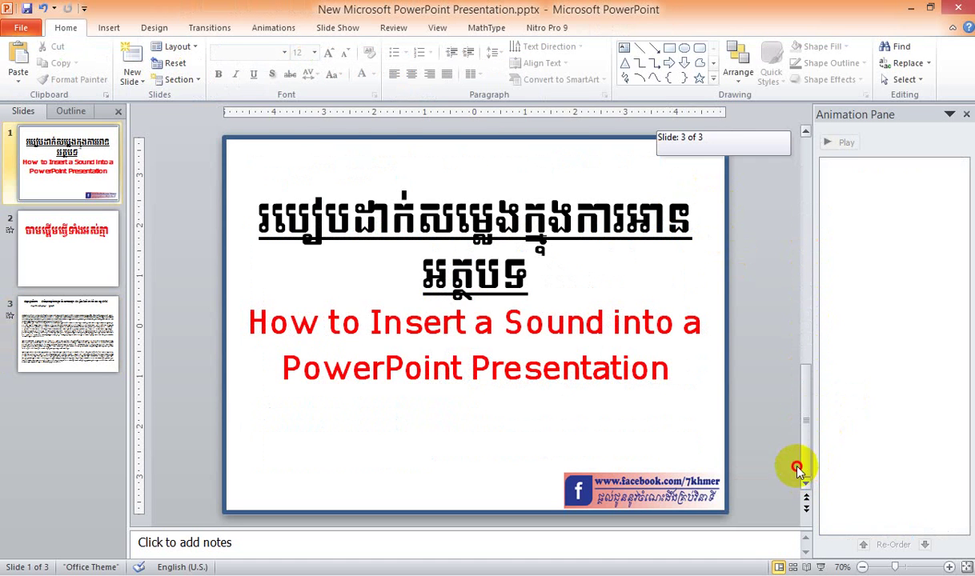